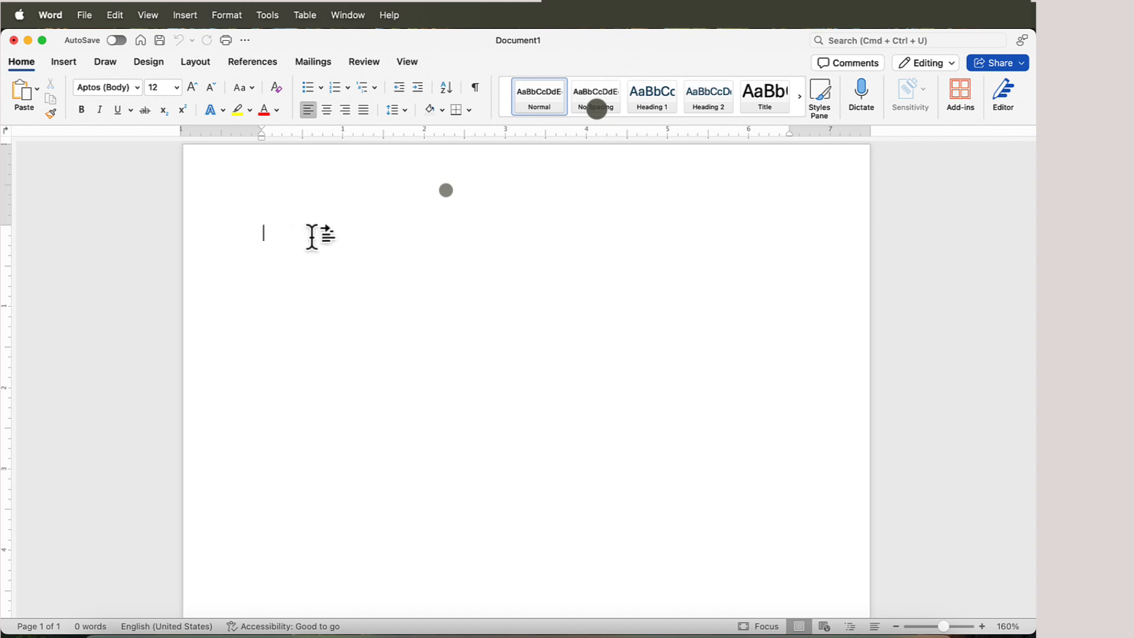
Write the title "Using Microsoft Word for Mac OS by Kaceli TechTraining." followed by two paragraphs introducing the tutorial and its workplace features.
{"action": "left_click", "coordinate": [25, 65]}
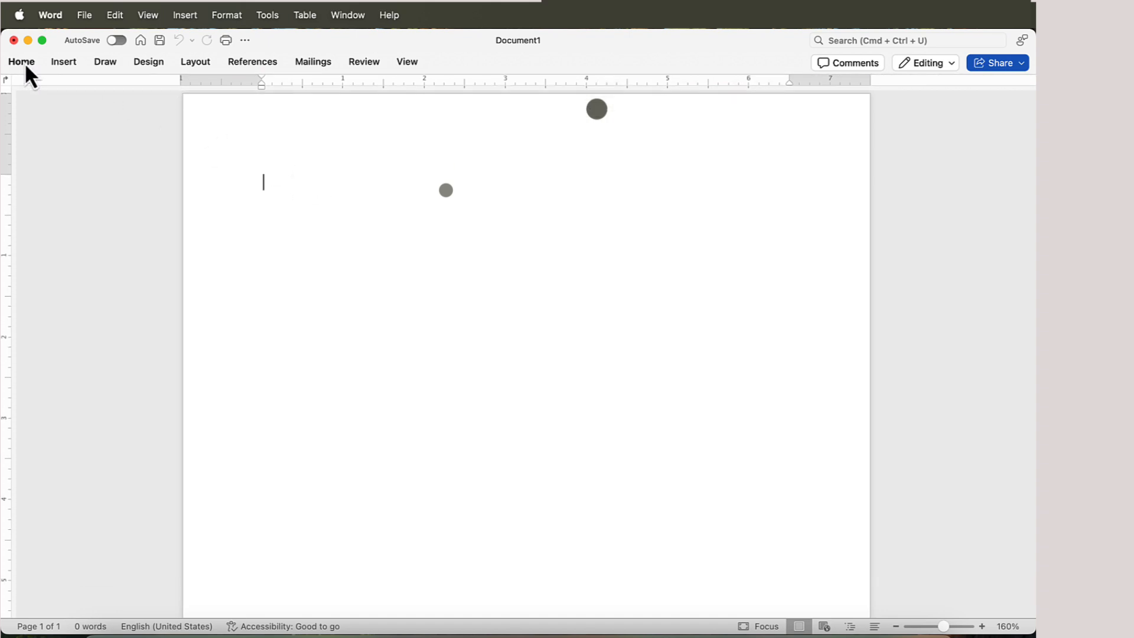
{"action": "left_click", "coordinate": [25, 66]}
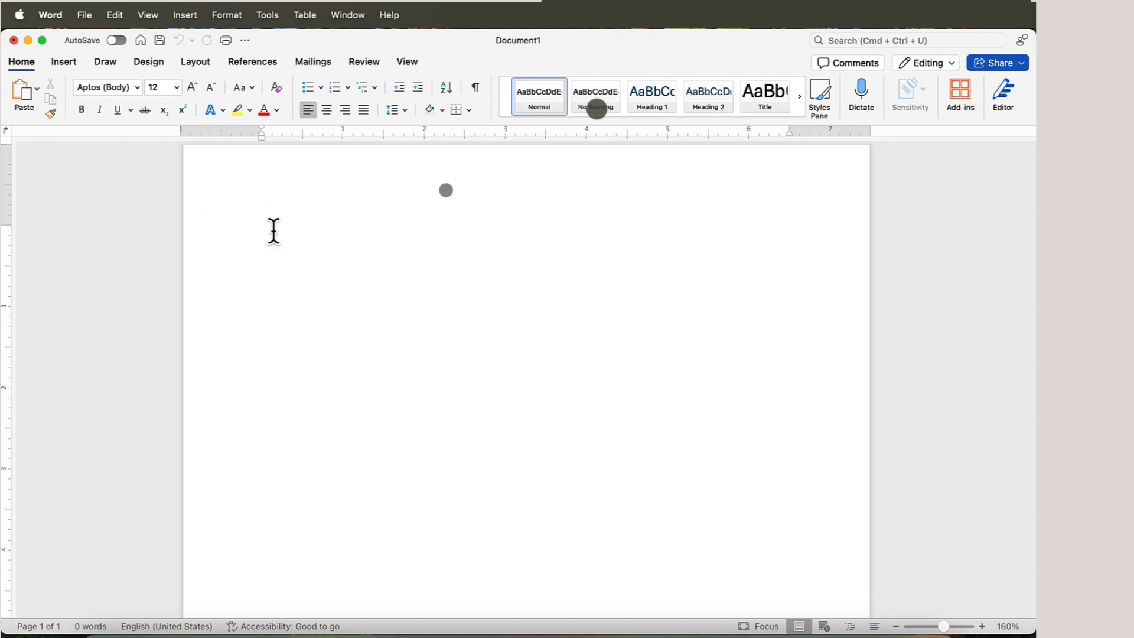
{"action": "type", "text": "Using Microsoft Word for Mac OS by Kaceli TechTraining. This is the comprehensive tutorial on using Microsoft Word for Mac OS."}
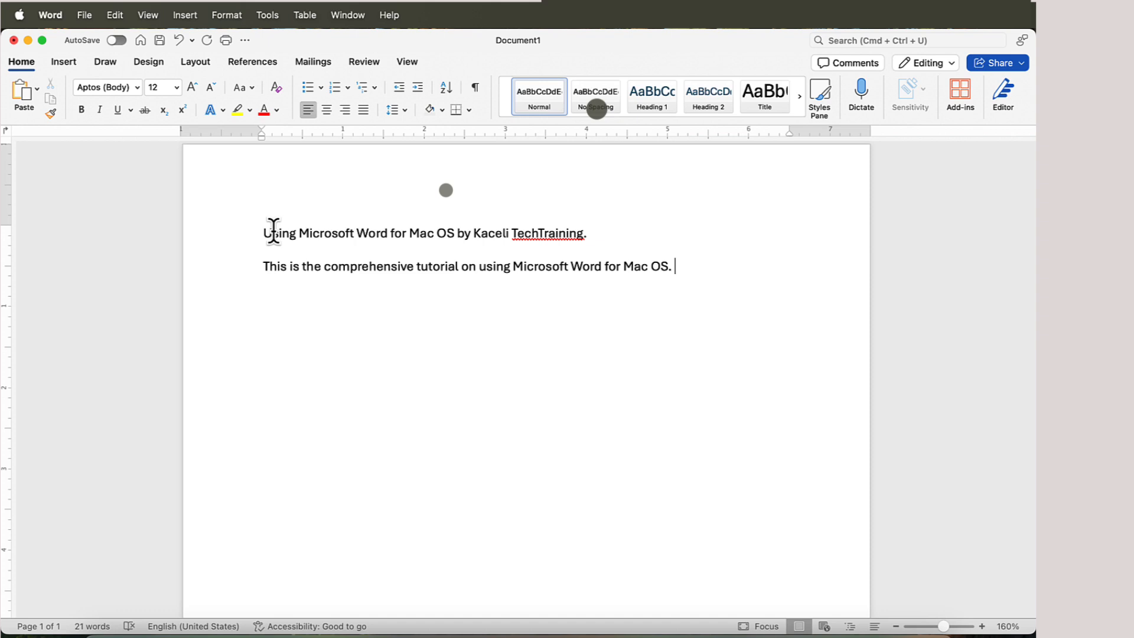
{"action": "type", "text": "We will start with the basics and then proceed to most features used in today’s workplace."}
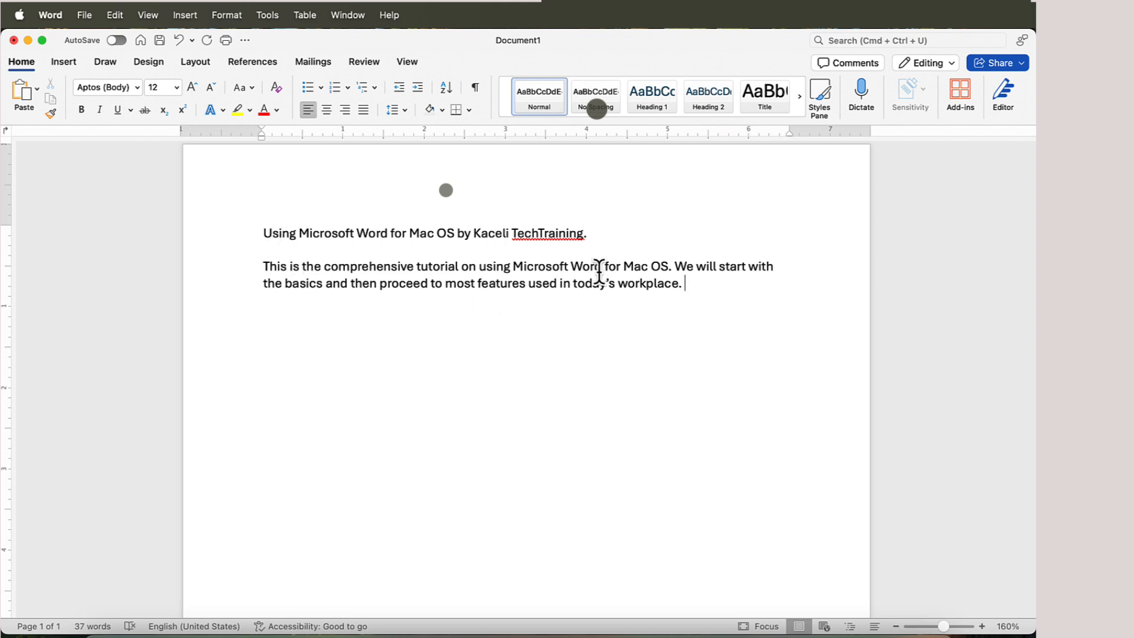
{"action": "type", "text": "If you are a beginner, this is the tutorial for you. If you have used Word before, this will help sharpen your technology skills to master Microsoft Word. If this is too basic for you, please advance the video."}
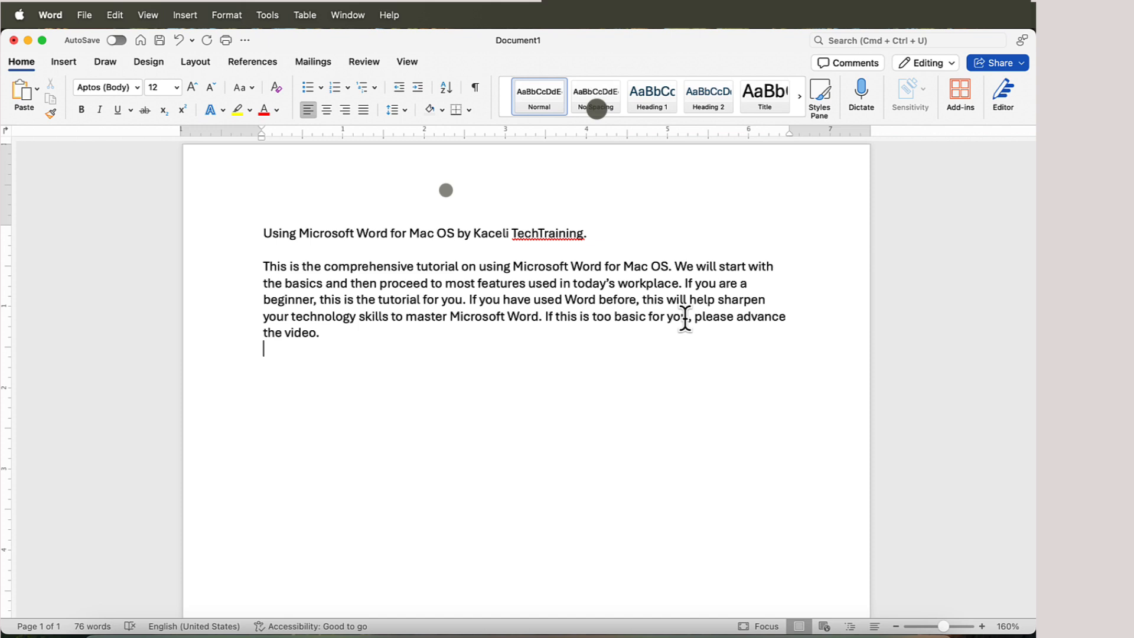
{"action": "type", "text": "By the end of the tutorial you will become familiar with 90% of the features one uses in the workplace."}
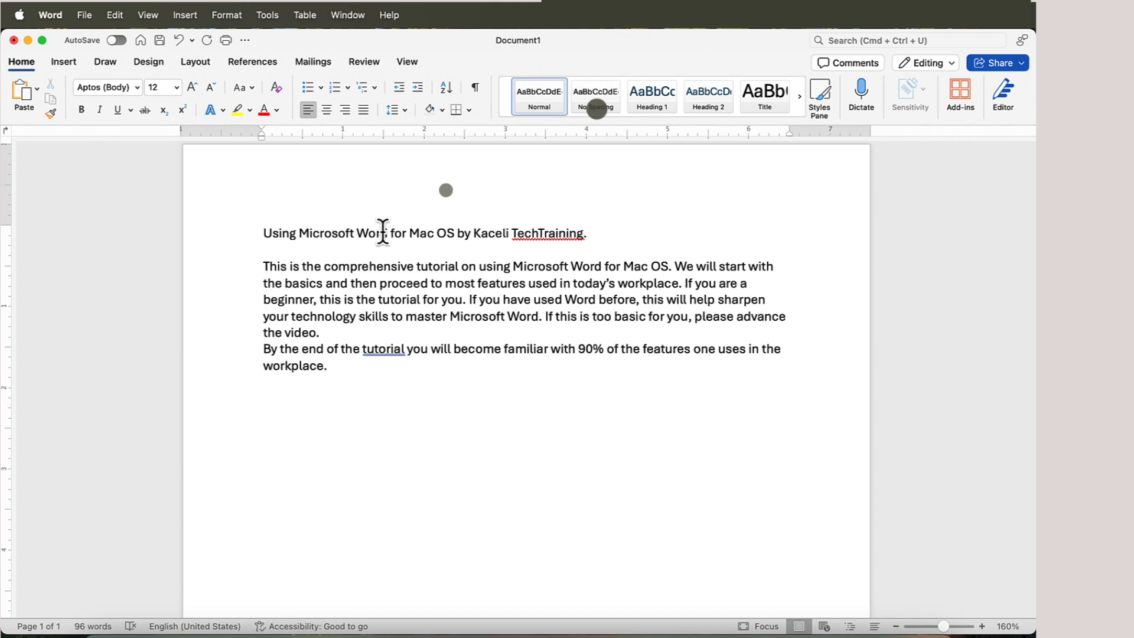
Make the title text bold and enlarge its font size to 18.
{"action": "left_click", "coordinate": [383, 232]}
{"action": "left_click_drag", "start_coordinate": [265, 233], "coordinate": [524, 215]}
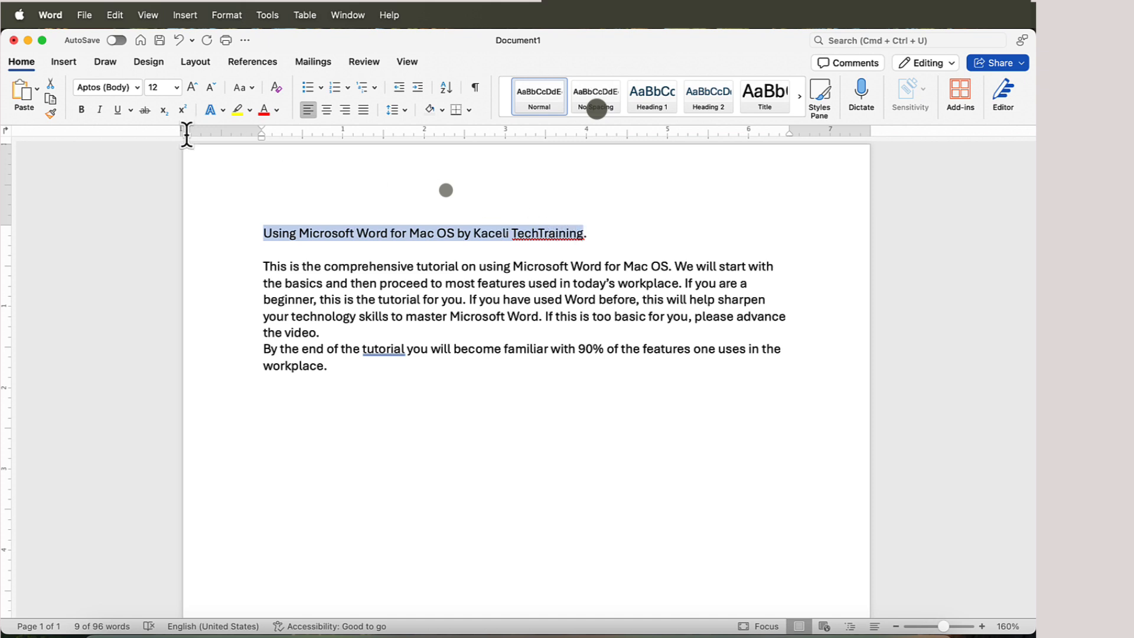
{"action": "left_click", "coordinate": [83, 111]}
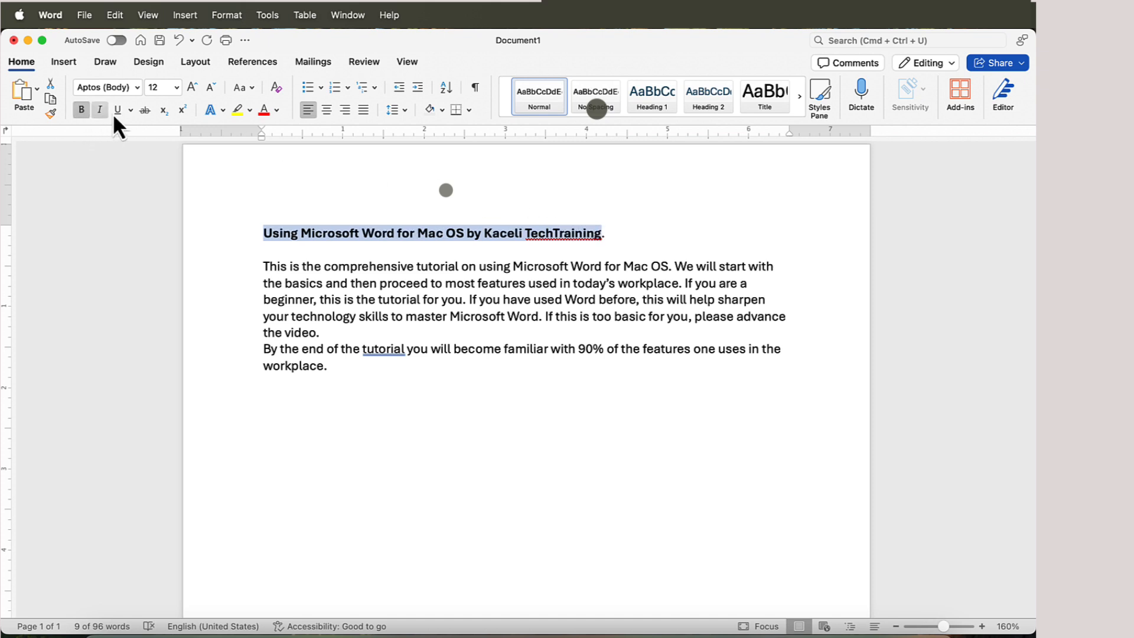
{"action": "left_click", "coordinate": [176, 88]}
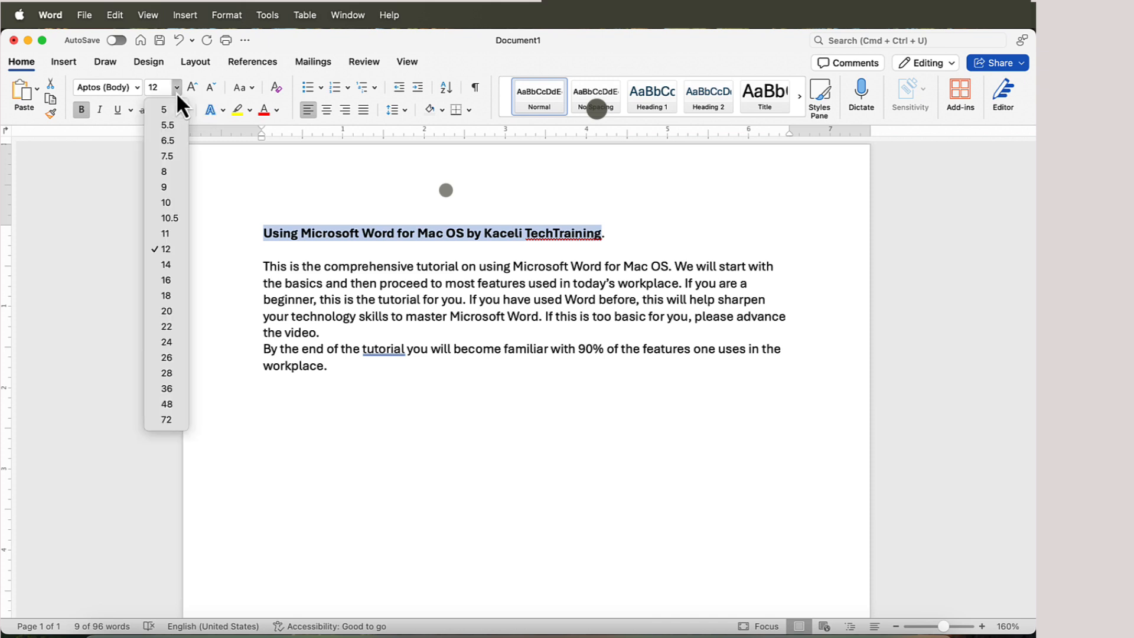
{"action": "left_click", "coordinate": [164, 280]}
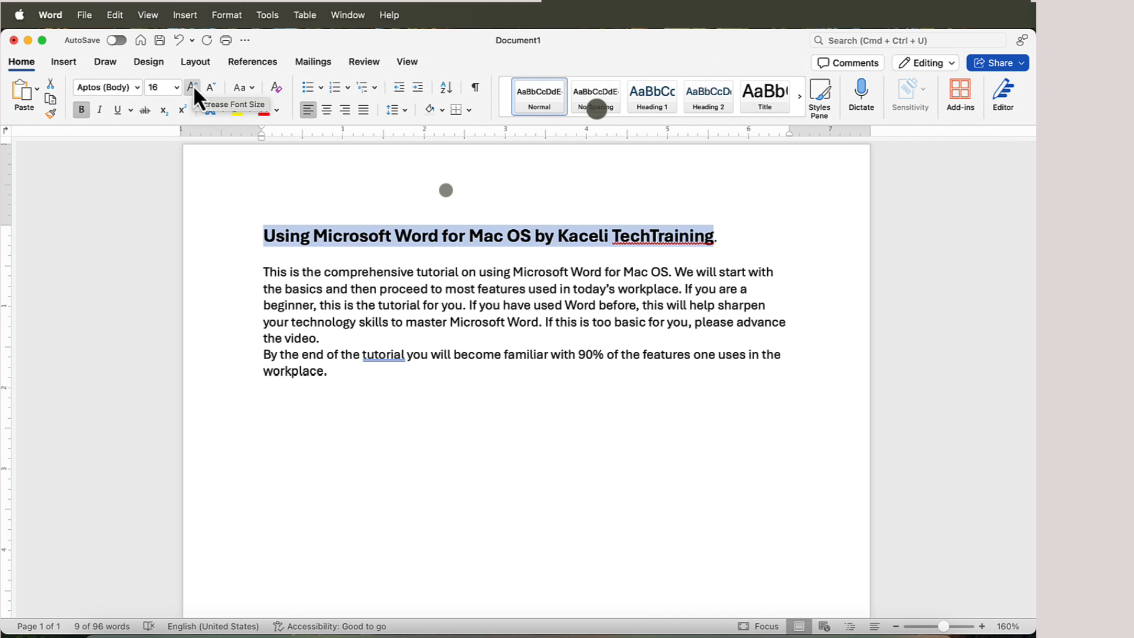
{"action": "left_click", "coordinate": [193, 85]}
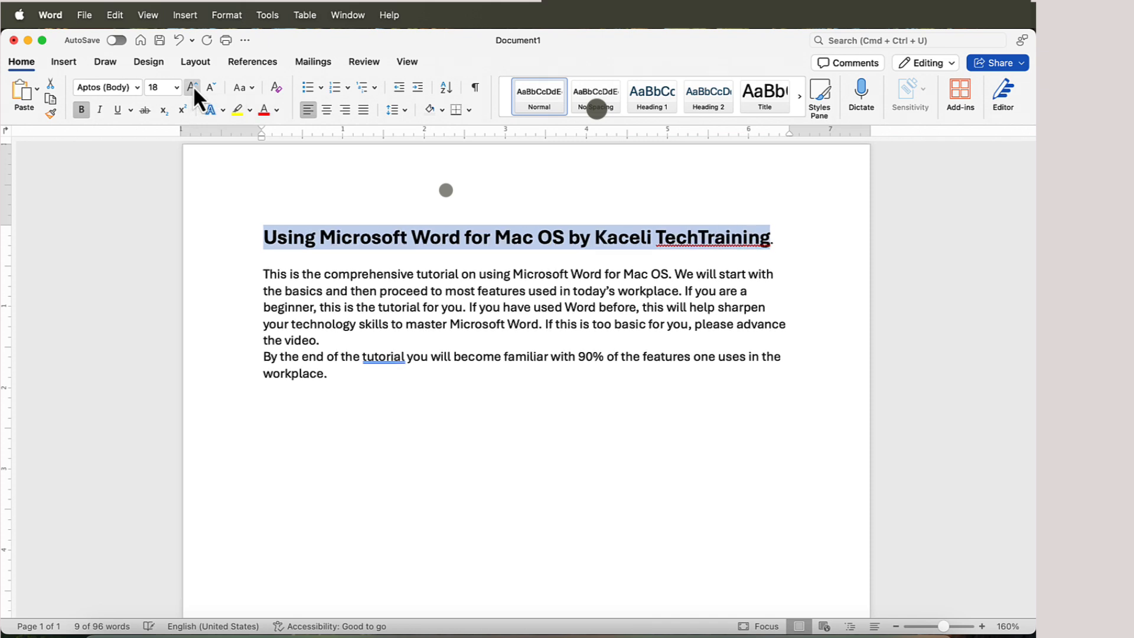
{"action": "left_click", "coordinate": [567, 291]}
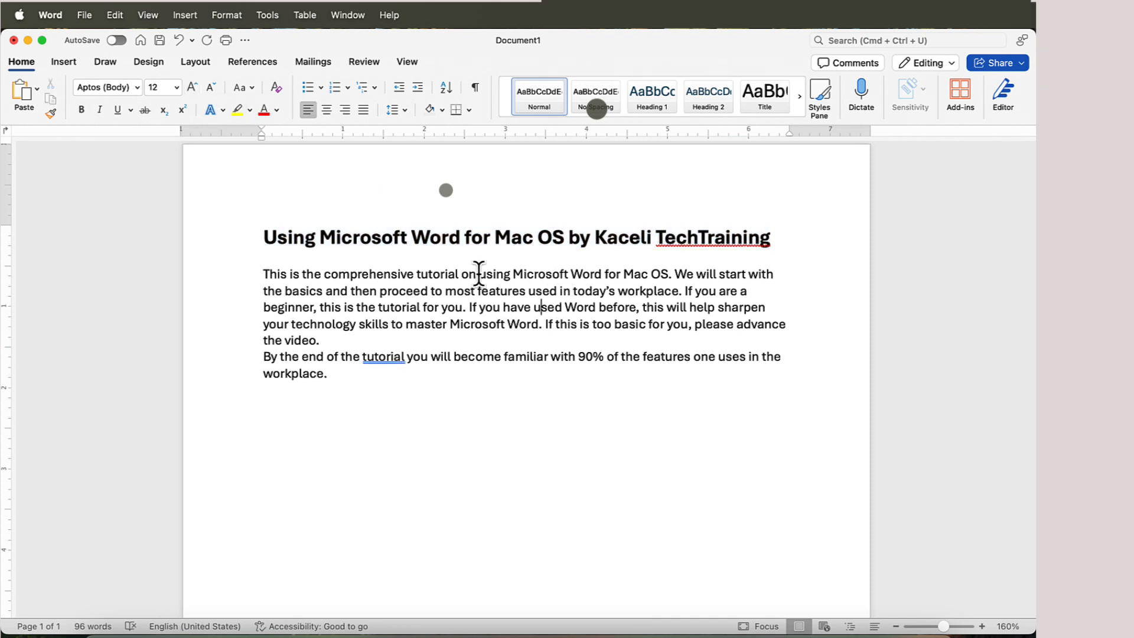
Select the whole title line and change its font color to a darker shade of blue from the theme colors.
{"action": "left_click", "coordinate": [265, 239]}
{"action": "left_click", "coordinate": [249, 251]}
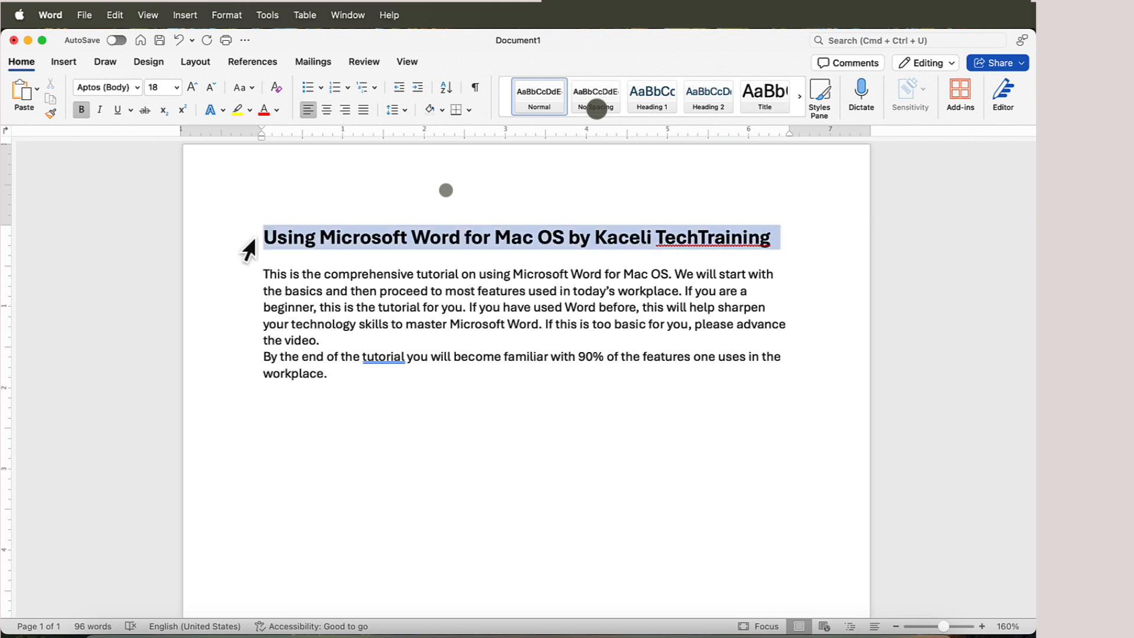
{"action": "left_click", "coordinate": [283, 244]}
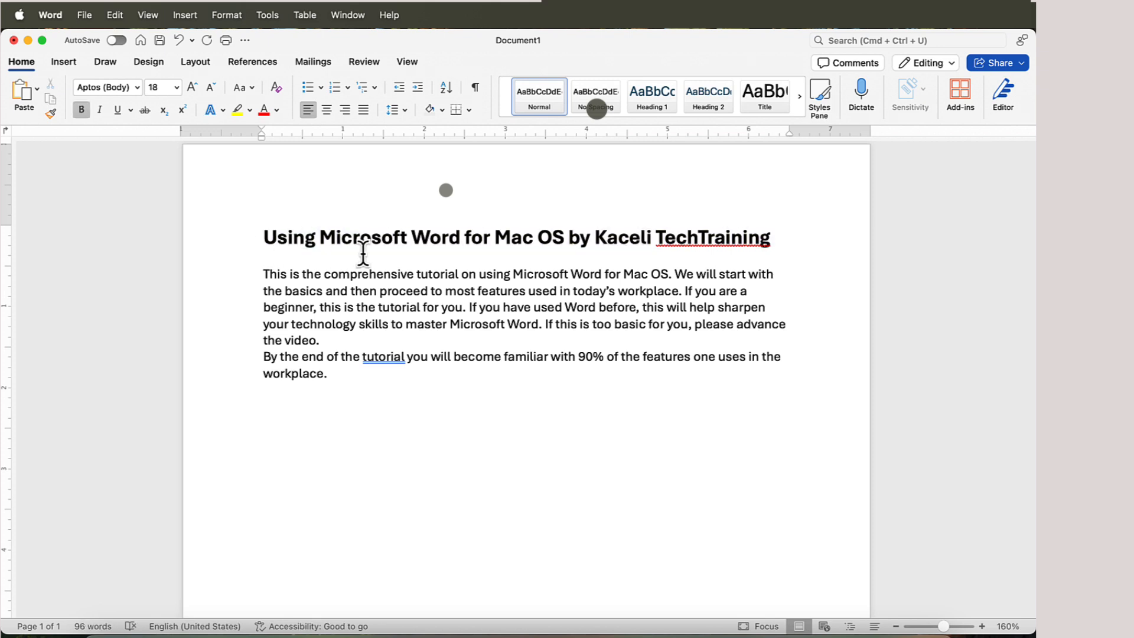
{"action": "left_click", "coordinate": [253, 242]}
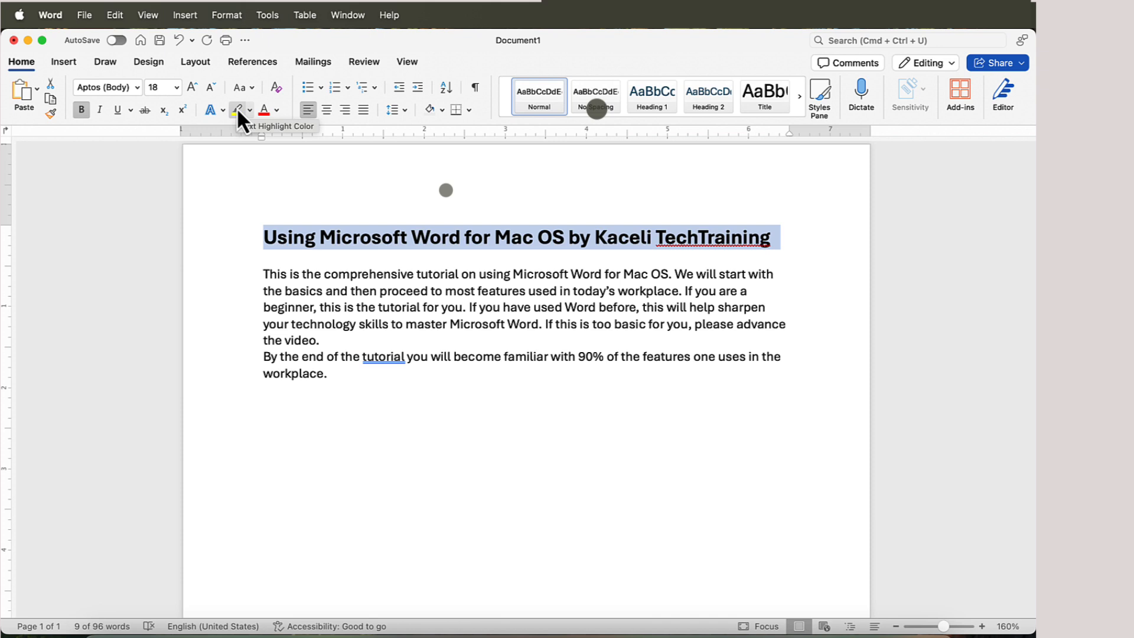
{"action": "left_click", "coordinate": [277, 110]}
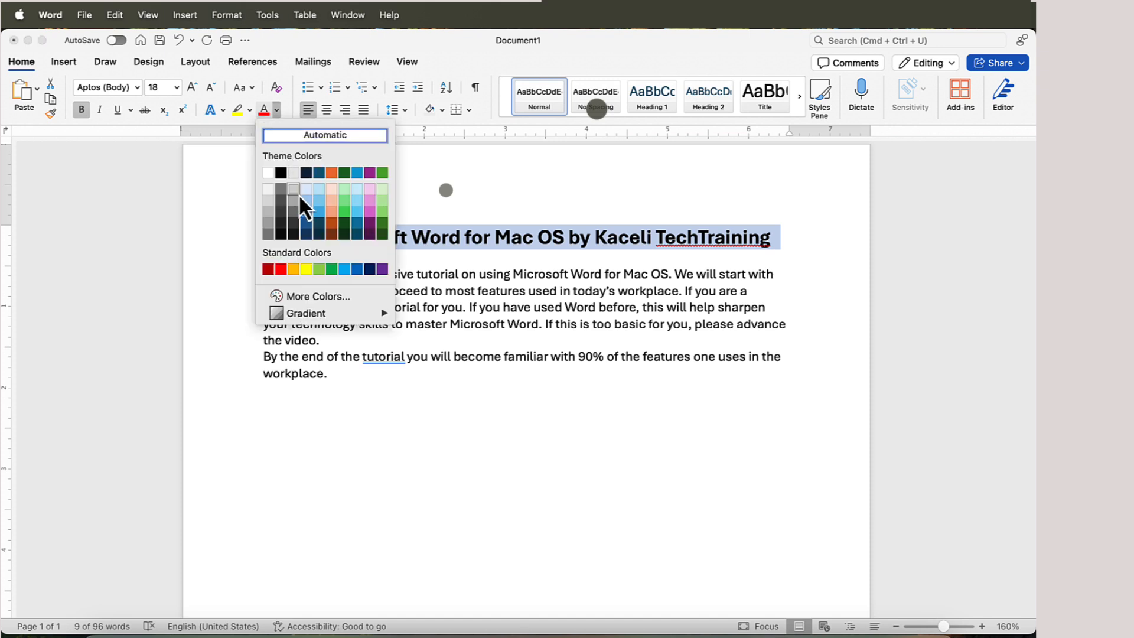
{"action": "left_click", "coordinate": [307, 224]}
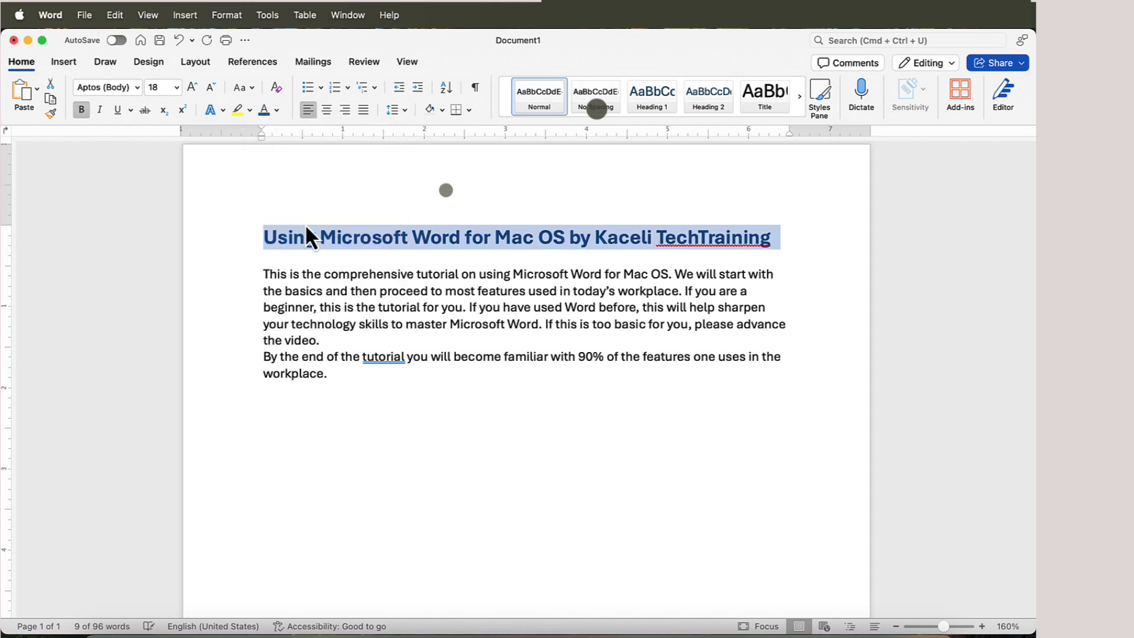
{"action": "left_click", "coordinate": [357, 286]}
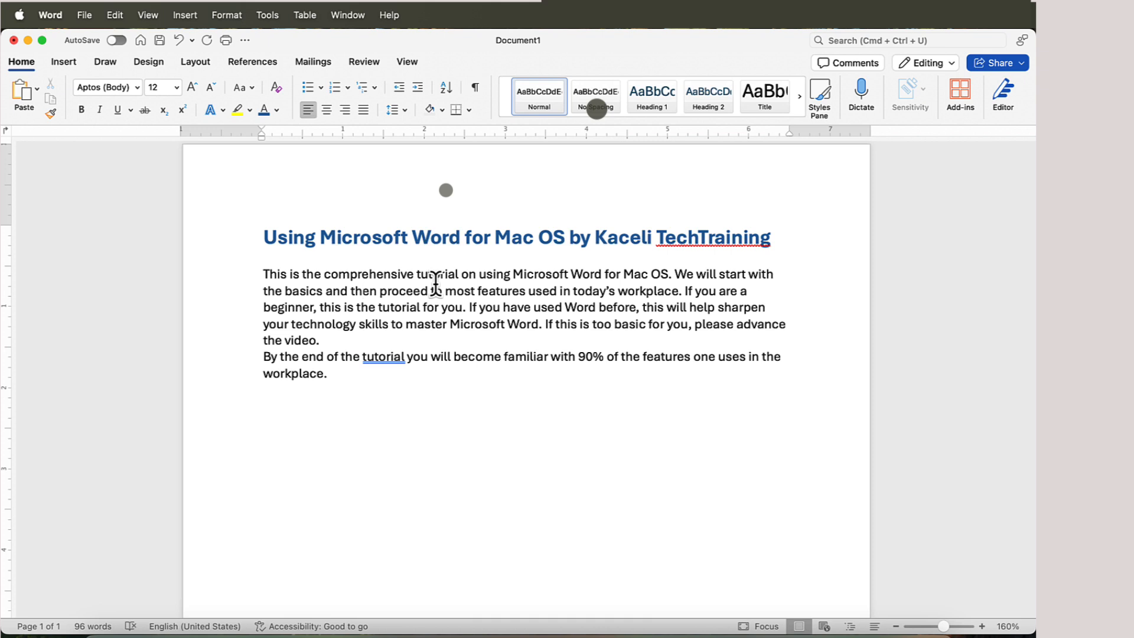
Select the first body paragraph, enlarge its text slightly and leave a blank line below it.
{"action": "left_click", "coordinate": [246, 274]}
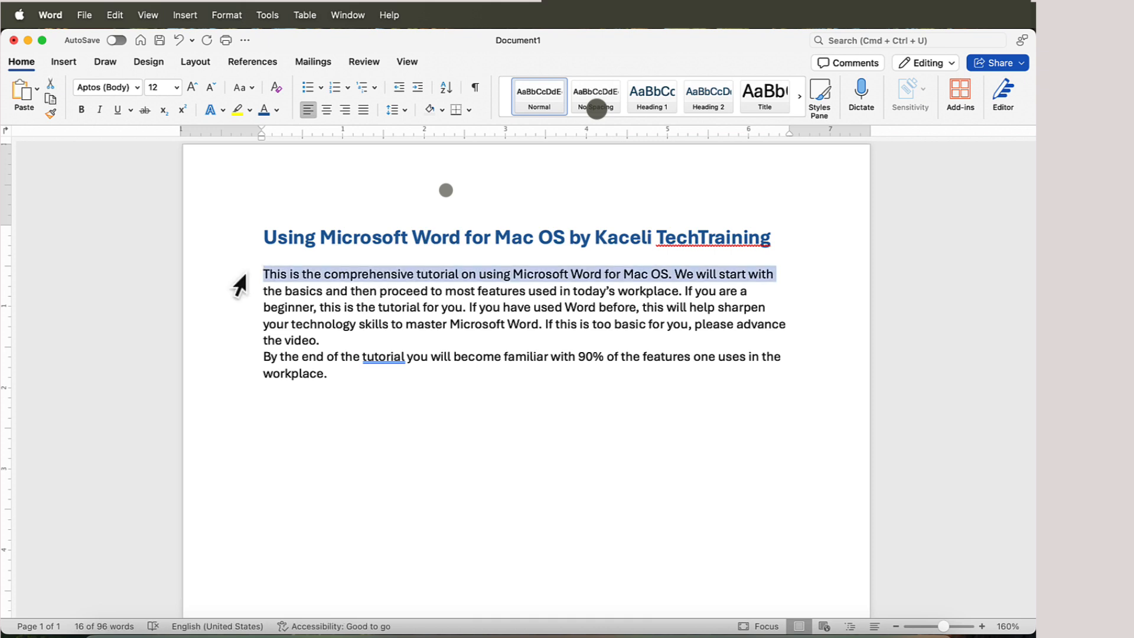
{"action": "left_click", "coordinate": [260, 291]}
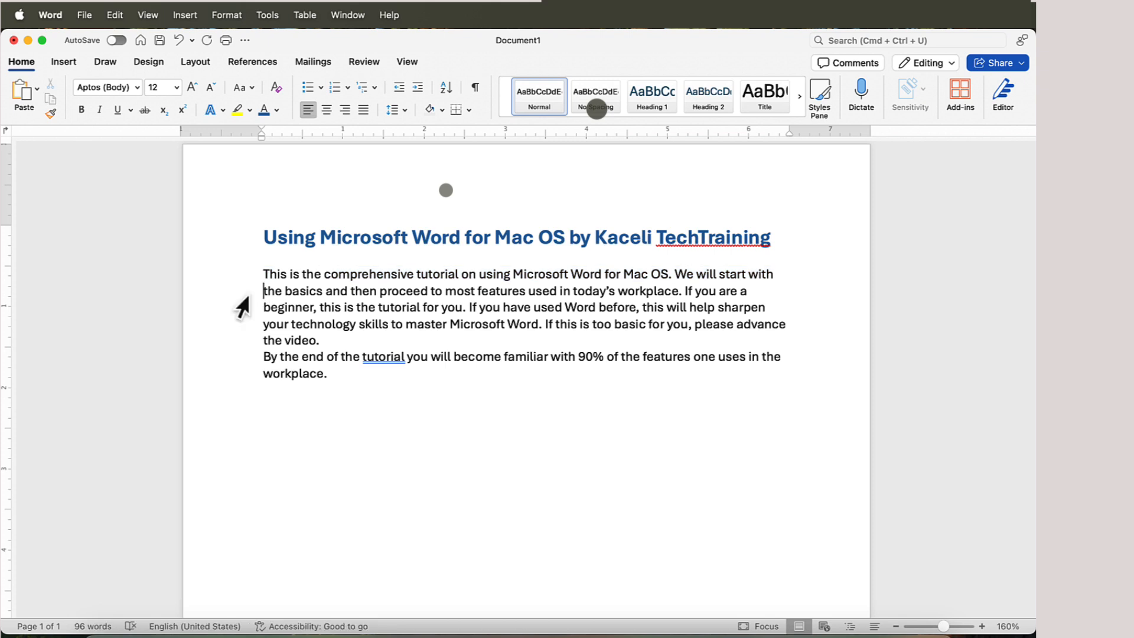
{"action": "left_click", "coordinate": [228, 306]}
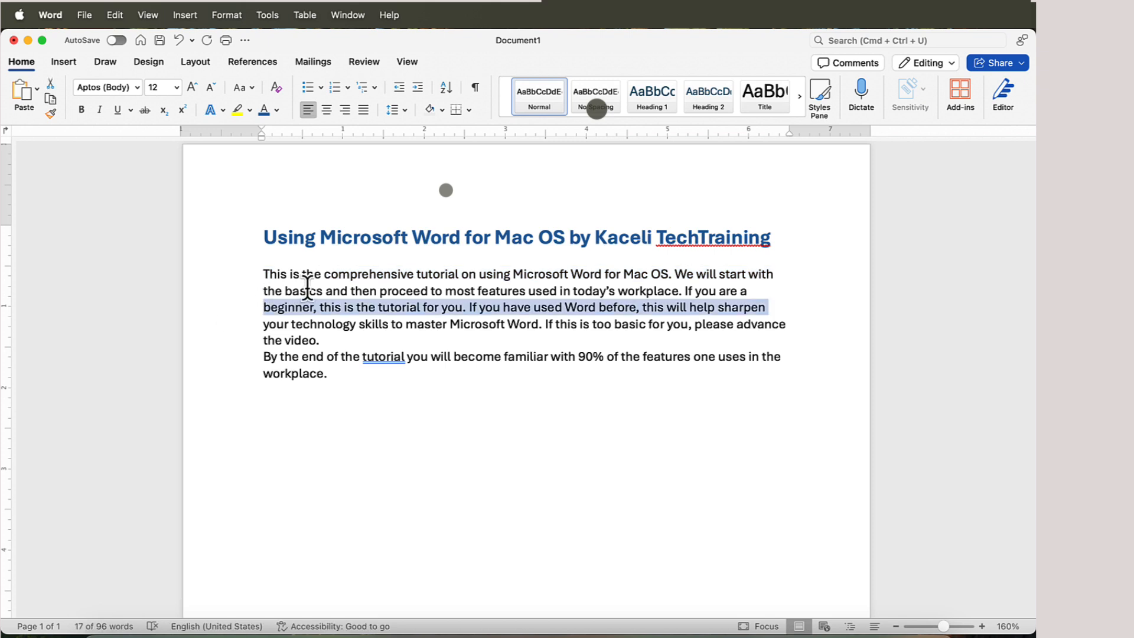
{"action": "left_click", "coordinate": [350, 282]}
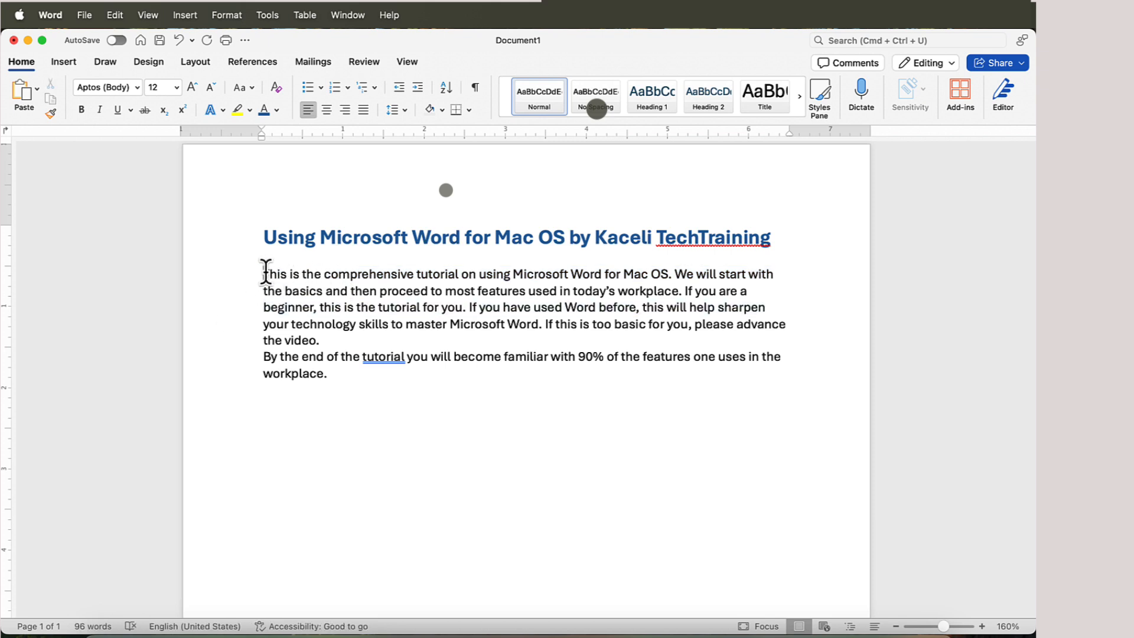
{"action": "left_click_drag", "start_coordinate": [264, 269], "coordinate": [341, 335]}
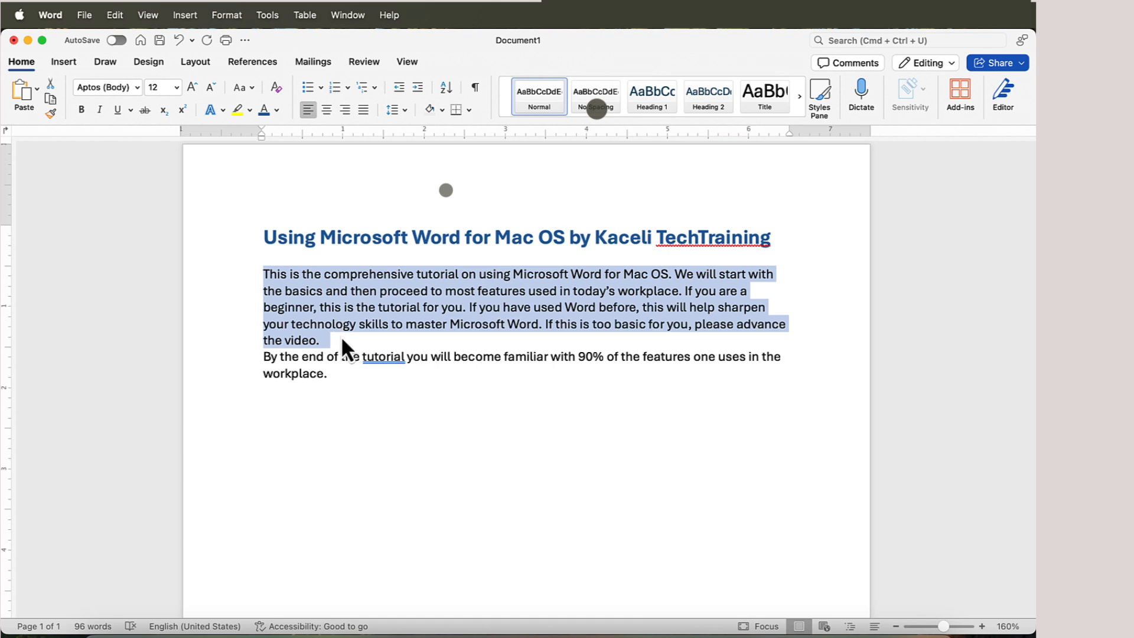
{"action": "left_click", "coordinate": [223, 307]}
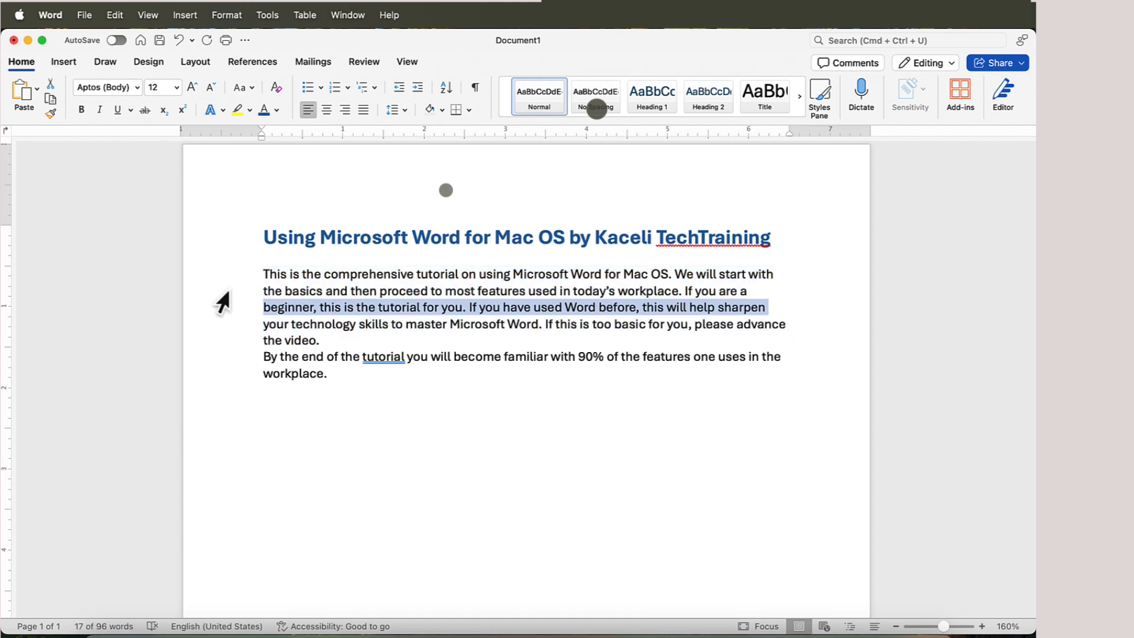
{"action": "left_click", "coordinate": [228, 291]}
{"action": "triple_click", "coordinate": [222, 302]}
{"action": "double_click", "coordinate": [234, 306]}
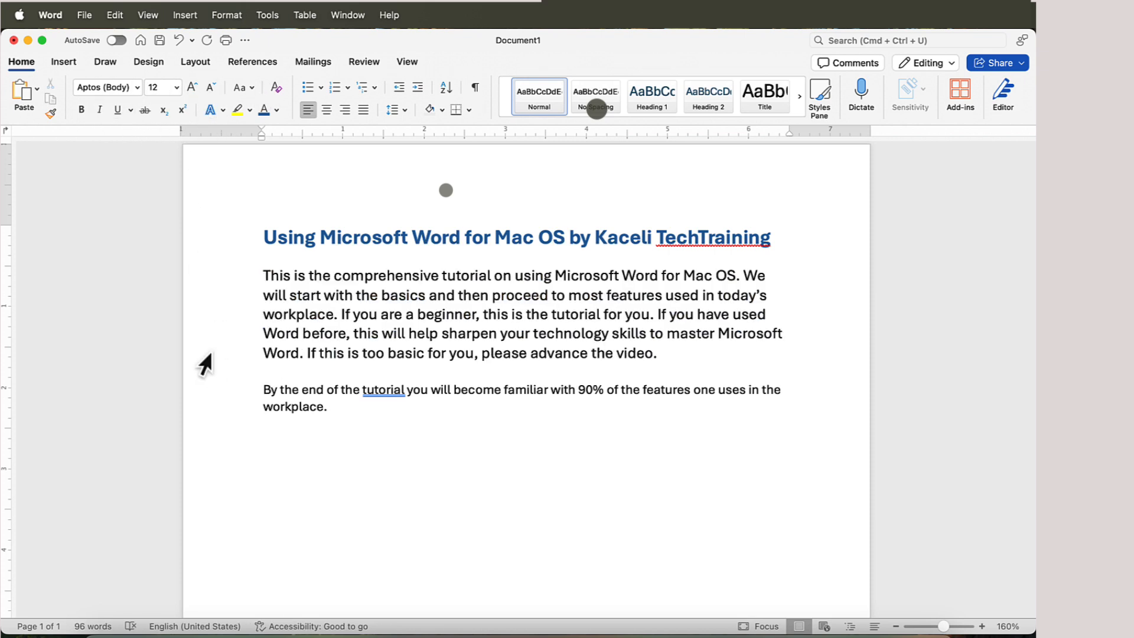
Select all of the text in the document.
{"action": "triple_click", "coordinate": [205, 364]}
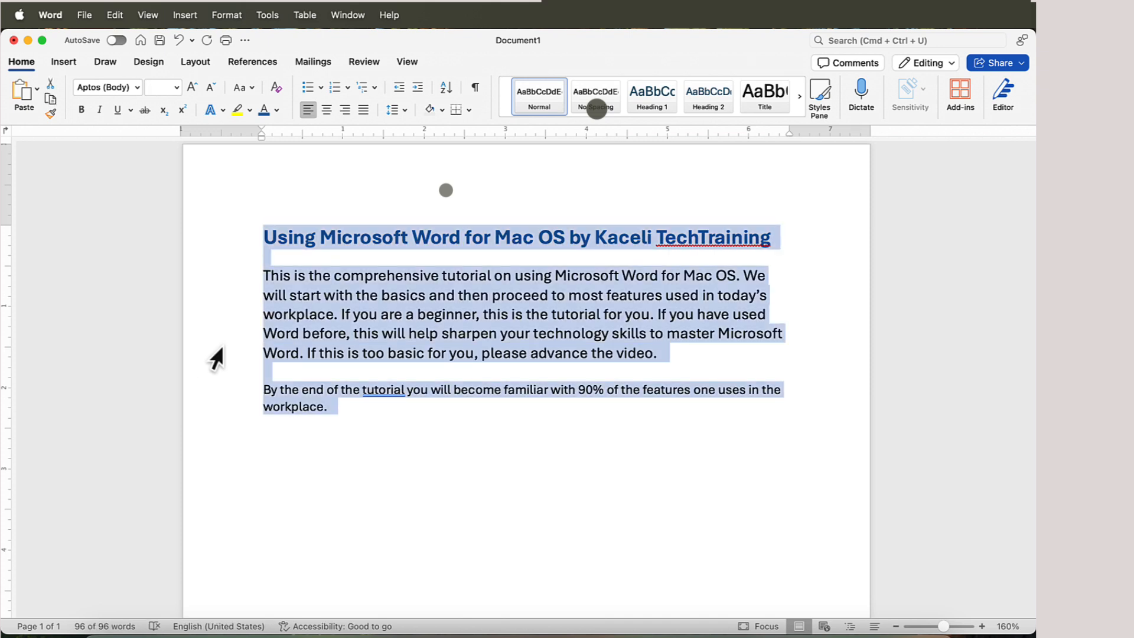
{"action": "left_click", "coordinate": [308, 355]}
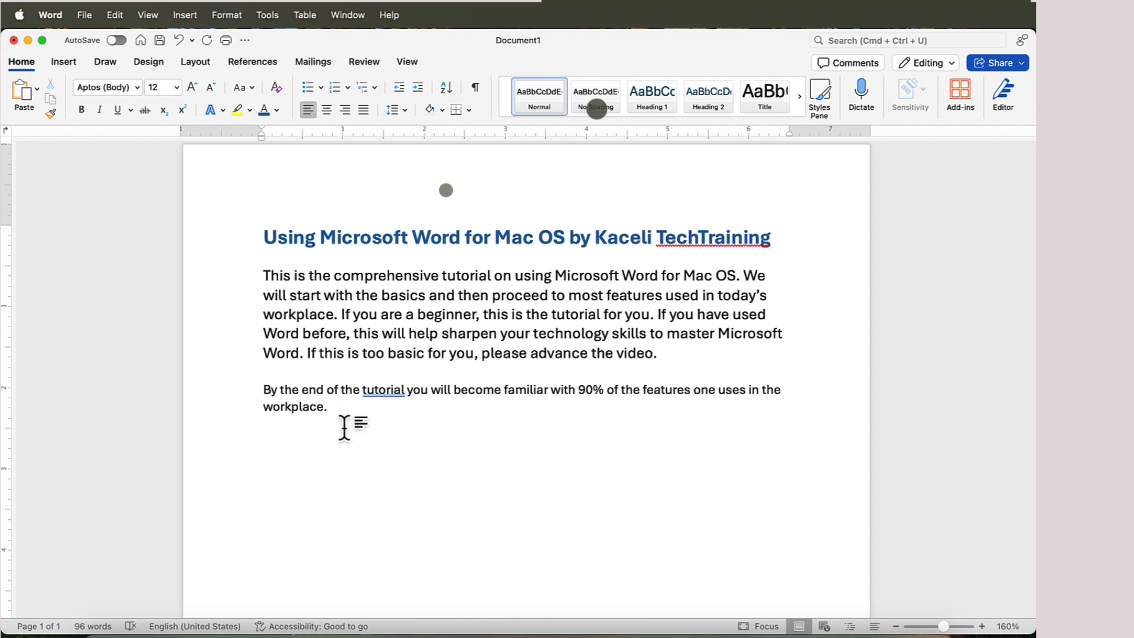
{"action": "key", "text": "super+a"}
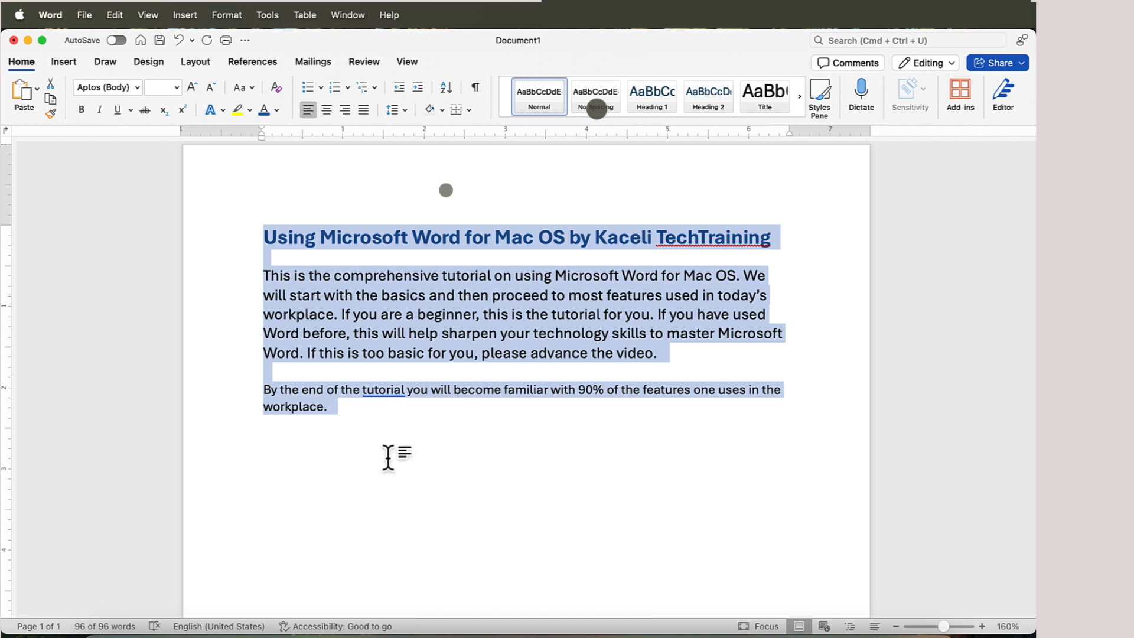
Below the last paragraph, add "We will cover:" and thirteen topic lines from "The basics of formatting Word documents" to "And more.".
{"action": "left_click", "coordinate": [326, 553]}
{"action": "type", "text": "We will cover: The basics of formatting Word documents Formatting styles Table of contents Inserting objects: pictures, images, 3-D objects etc. Headers and footers Page numbers References: footnotes and end notes Tracking changes Sharing documents Changing margins Mail merges: Email merges, mail merges, label merges, Sharing documents And more."}
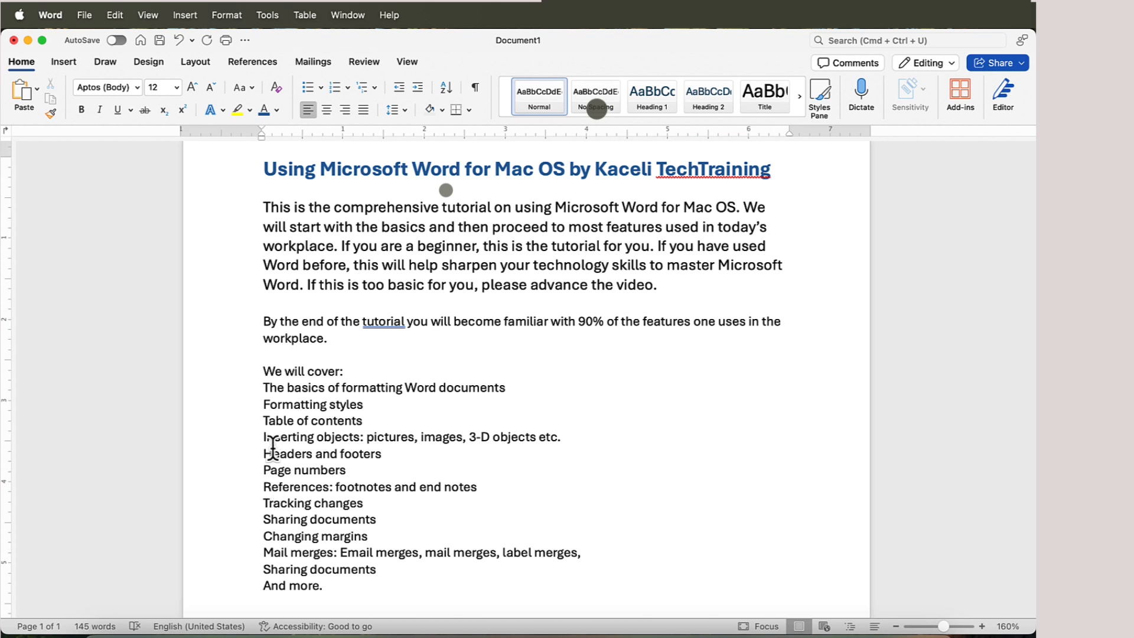
Format all the topic lines under "We will cover:" as a list with solid square bullets.
{"action": "left_click_drag", "start_coordinate": [263, 388], "coordinate": [329, 503]}
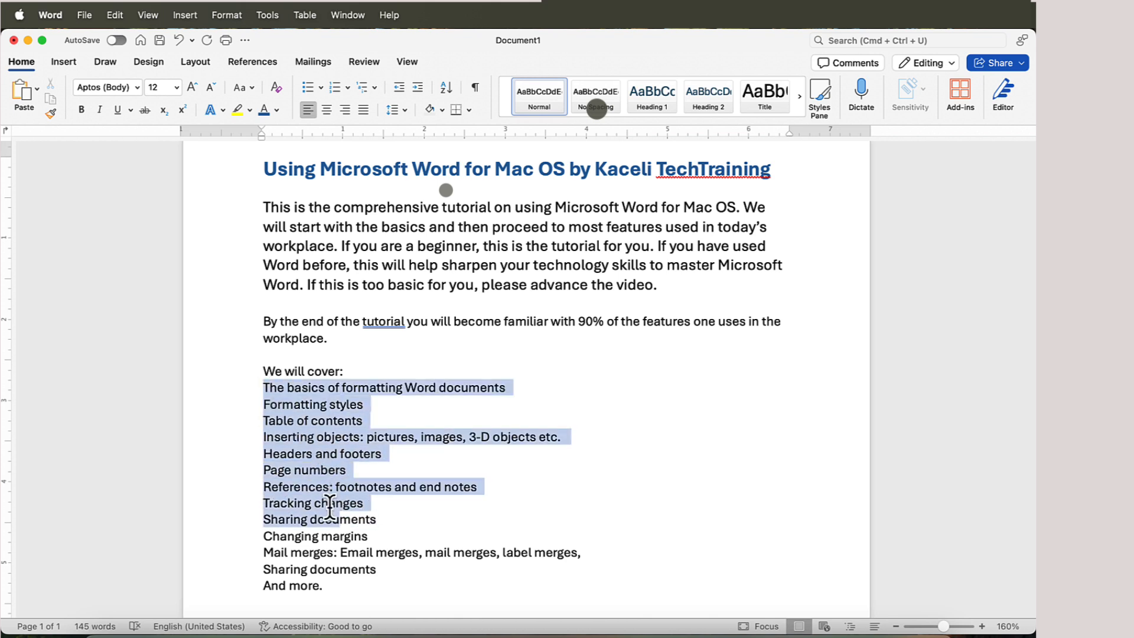
{"action": "left_click_drag", "start_coordinate": [331, 586], "coordinate": [264, 391]}
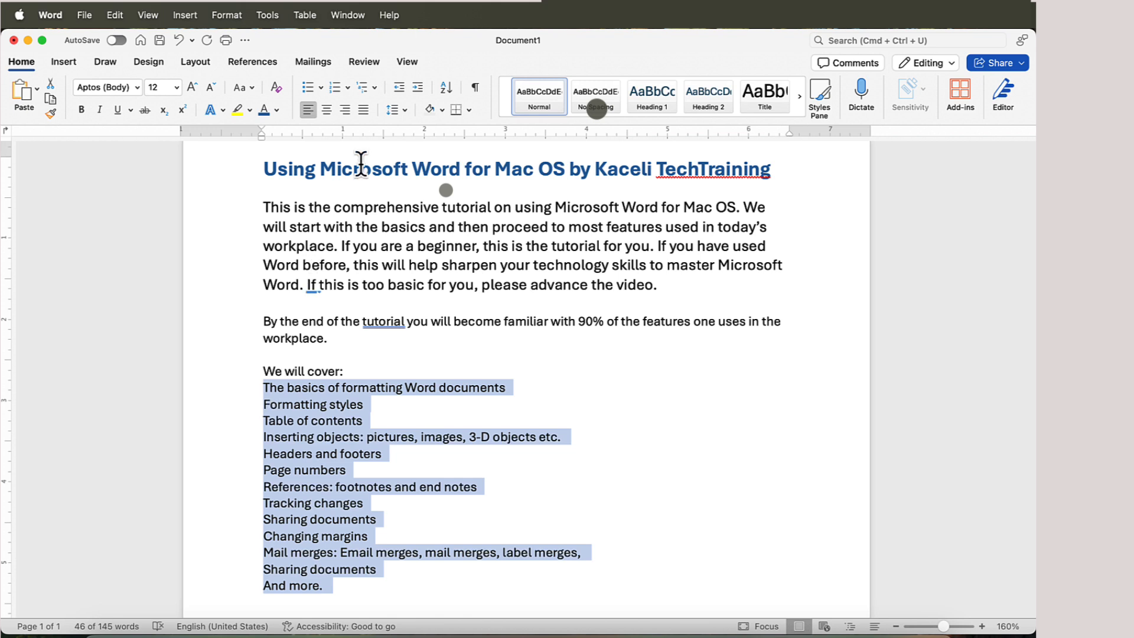
{"action": "left_click", "coordinate": [321, 90]}
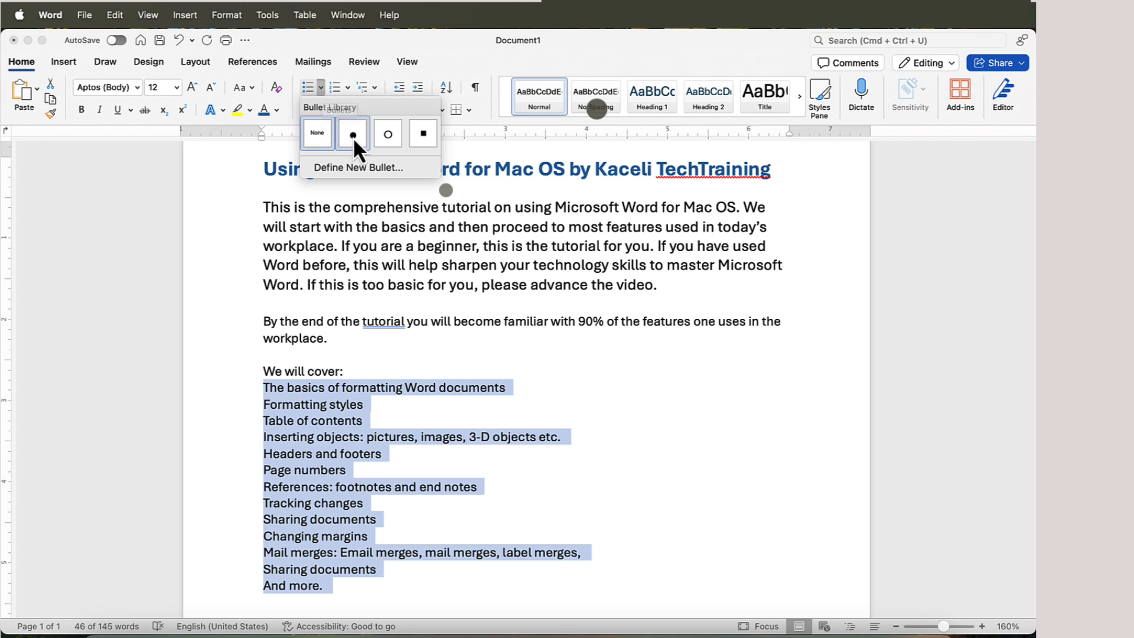
{"action": "left_click", "coordinate": [423, 143]}
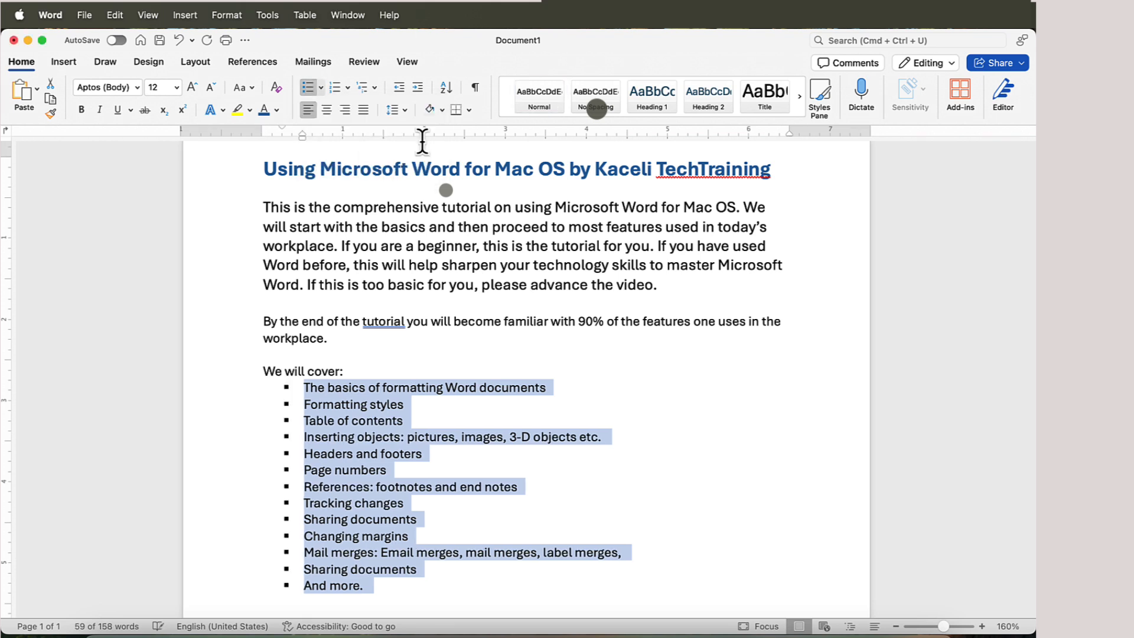
Turn the topic lines under "We will cover:" into a numbered list in the 1., 2., 3. format.
{"action": "left_click", "coordinate": [422, 141]}
{"action": "left_click_drag", "start_coordinate": [303, 387], "coordinate": [371, 588]}
{"action": "left_click", "coordinate": [347, 88]}
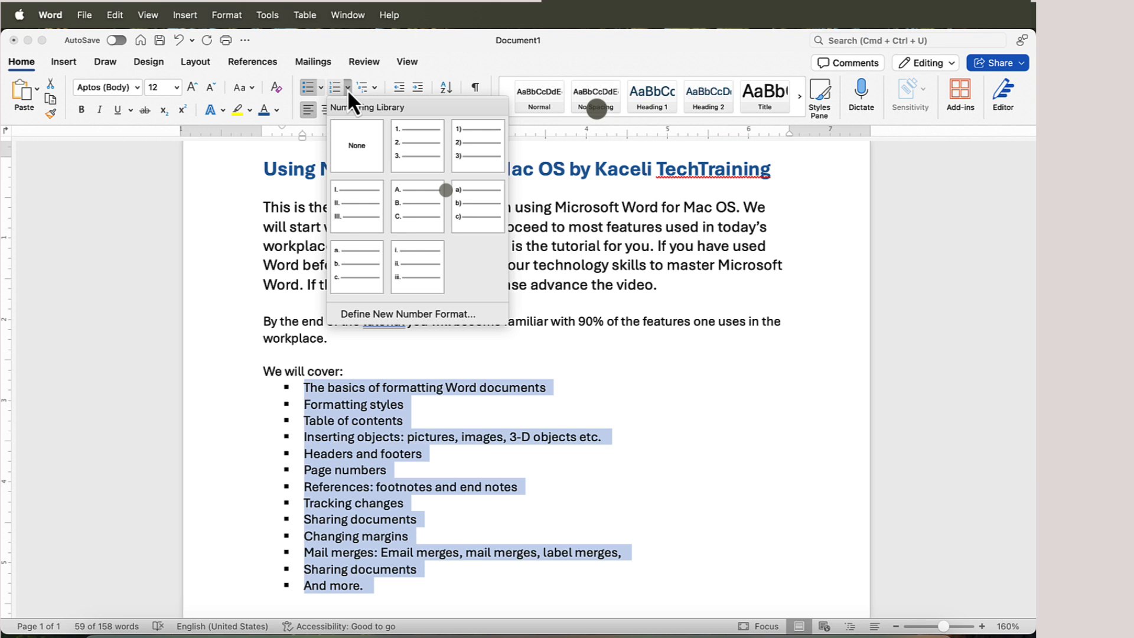
{"action": "left_click", "coordinate": [403, 142]}
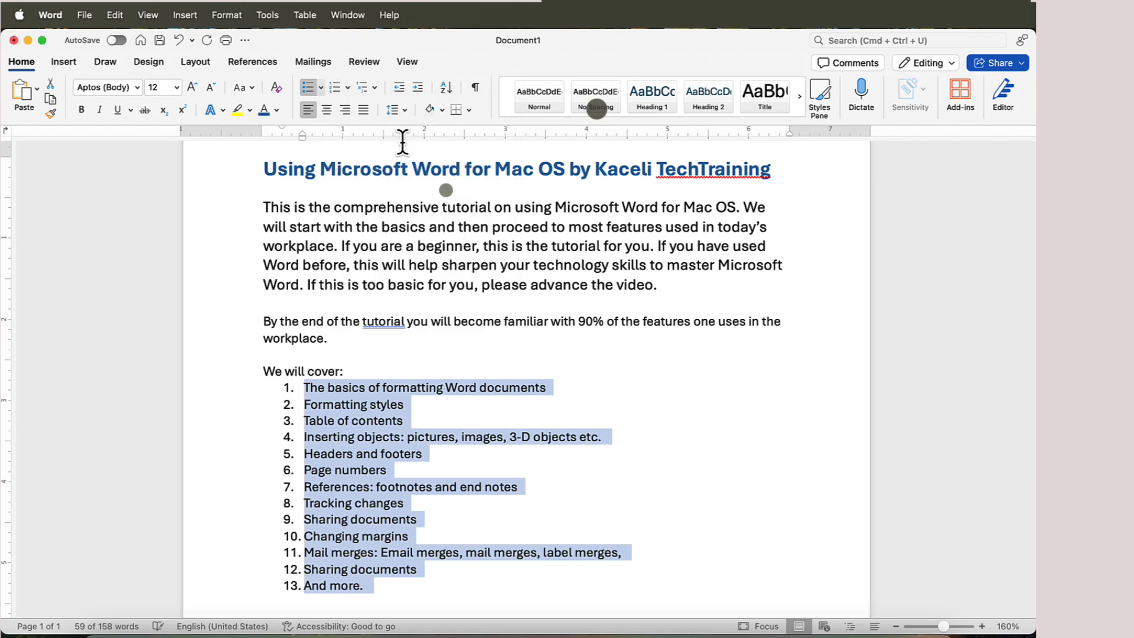
{"action": "left_click", "coordinate": [375, 88]}
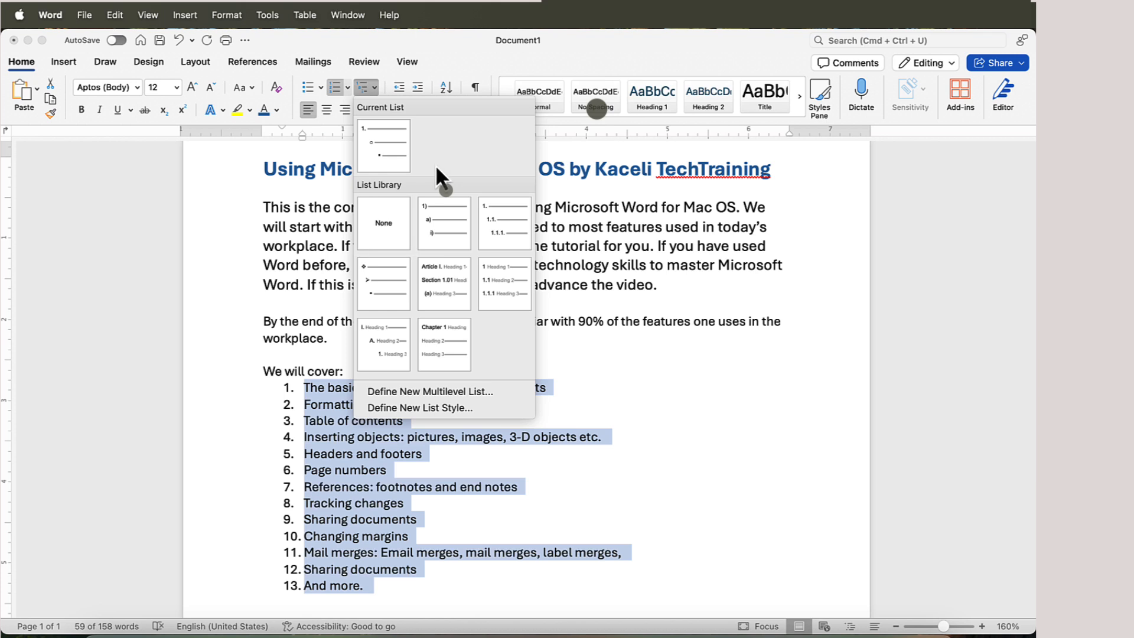
{"action": "left_click", "coordinate": [260, 277]}
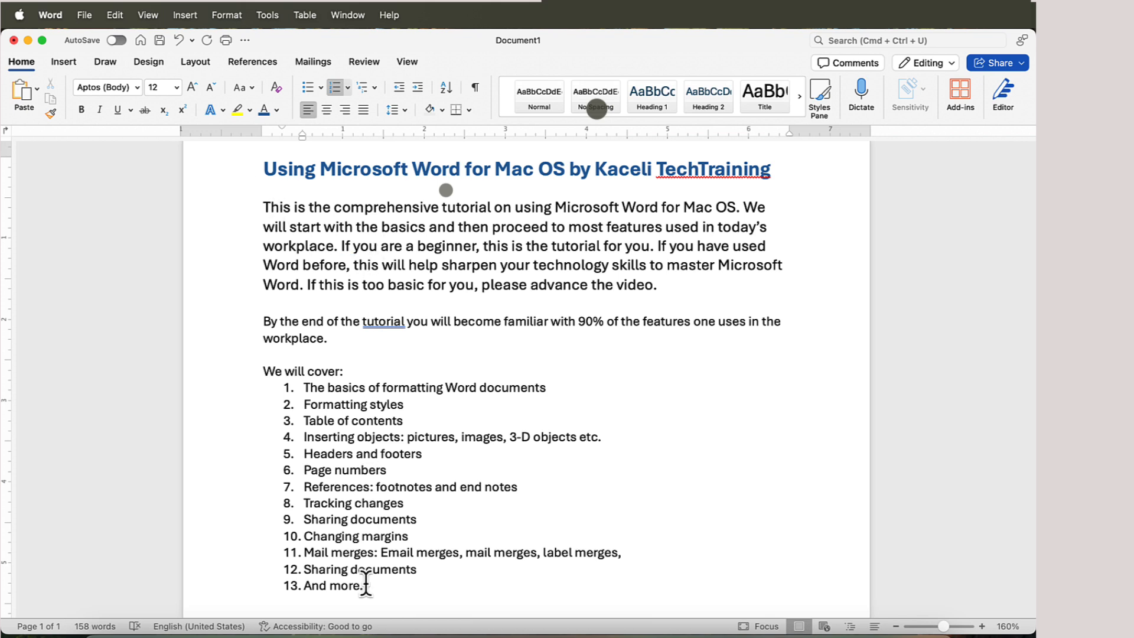
Undo the numbering of the topic lines under "We will cover:".
{"action": "left_click", "coordinate": [192, 40]}
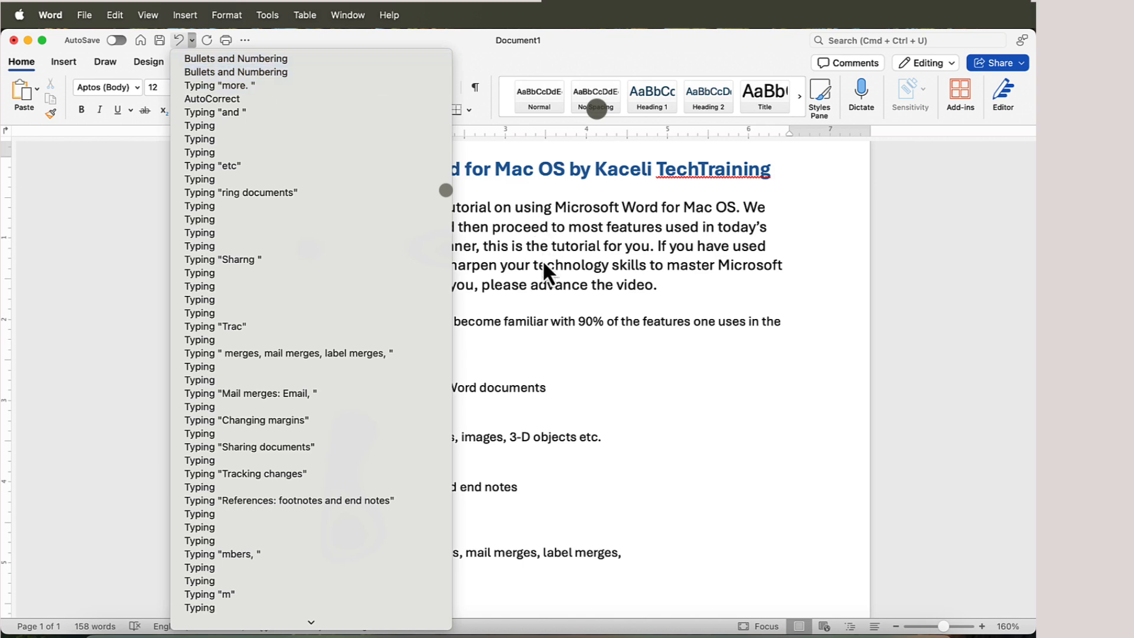
{"action": "left_click", "coordinate": [491, 389]}
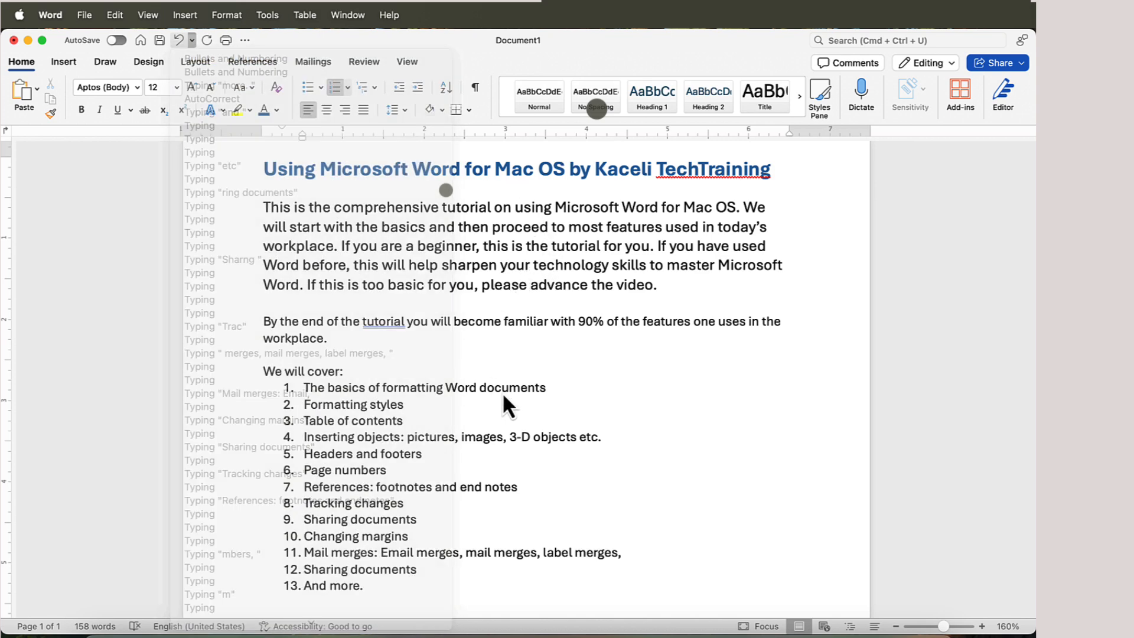
{"action": "left_click", "coordinate": [179, 40]}
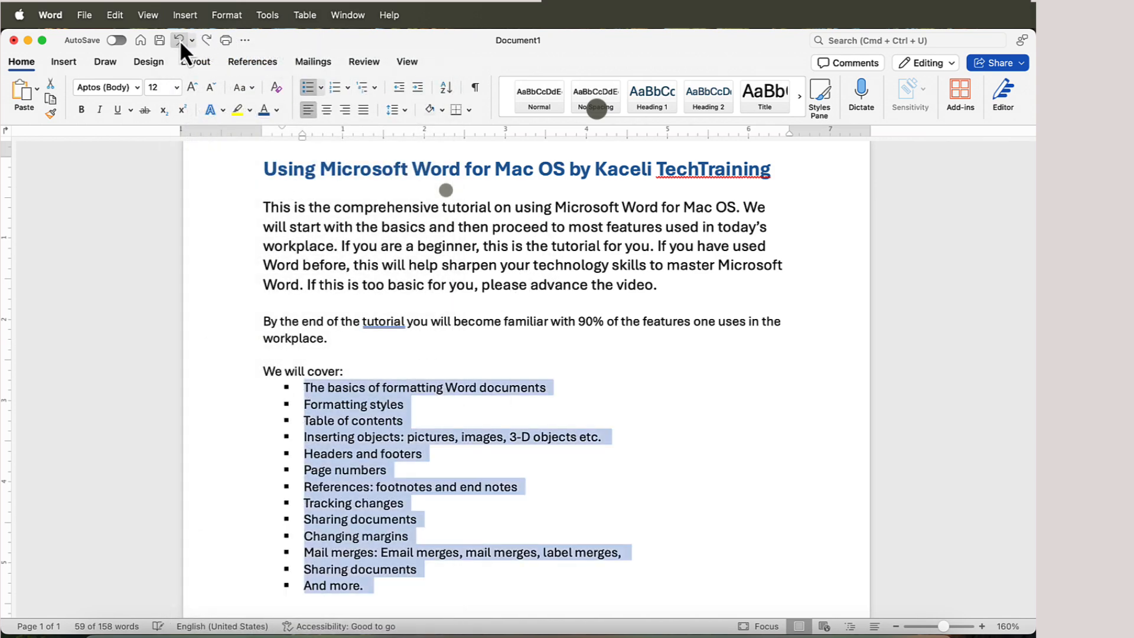
{"action": "left_click", "coordinate": [325, 418]}
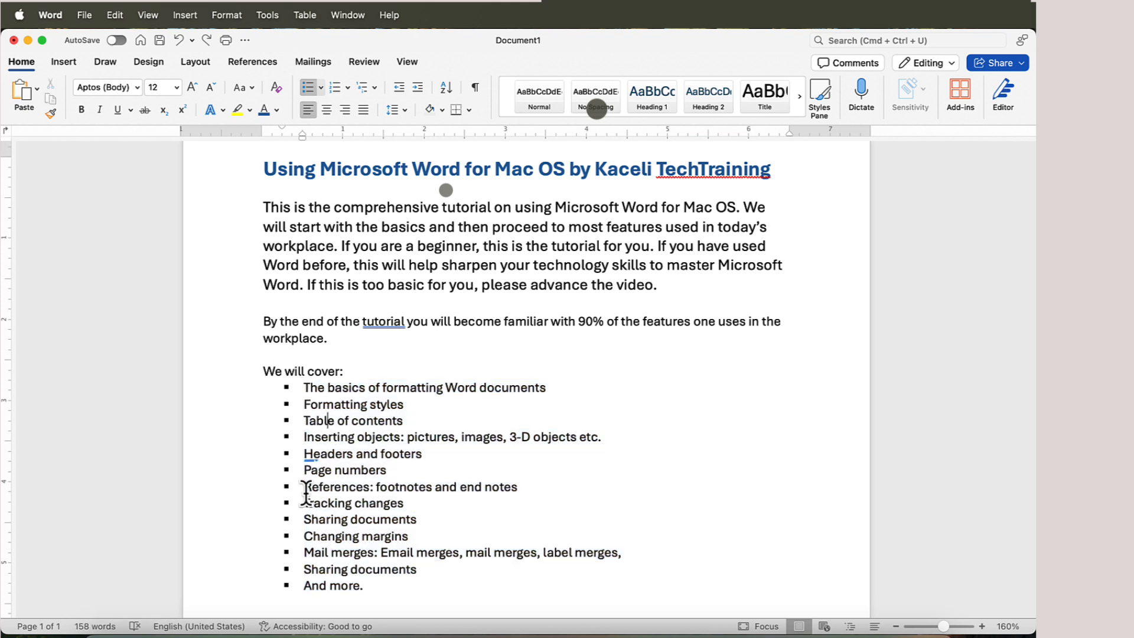
{"action": "left_click", "coordinate": [325, 285]}
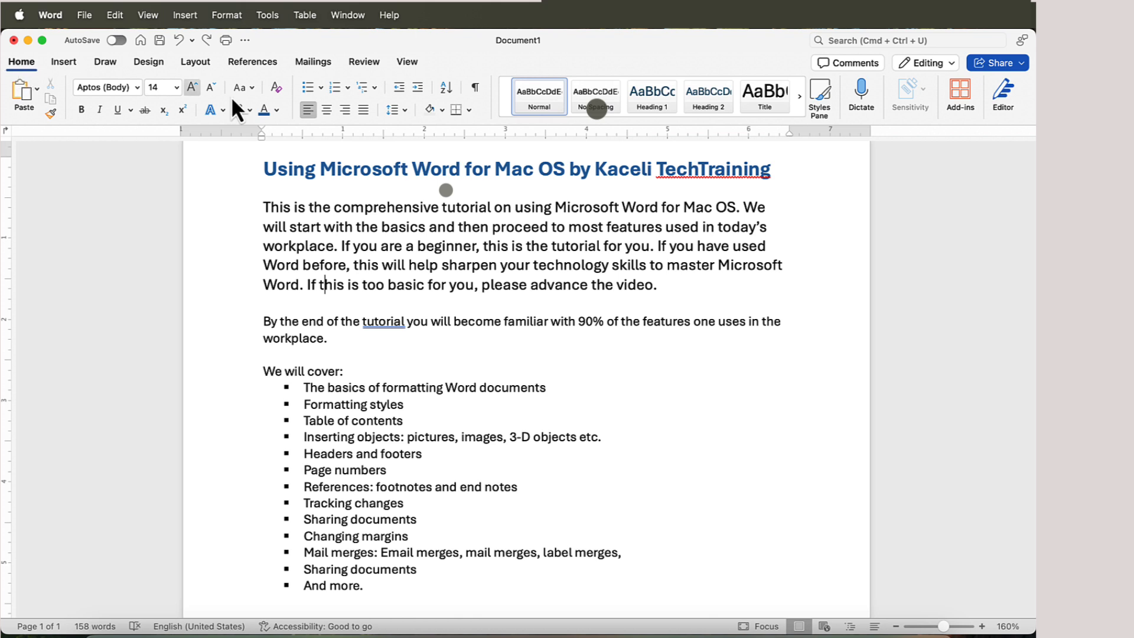
{"action": "left_click_drag", "start_coordinate": [264, 206], "coordinate": [524, 246]}
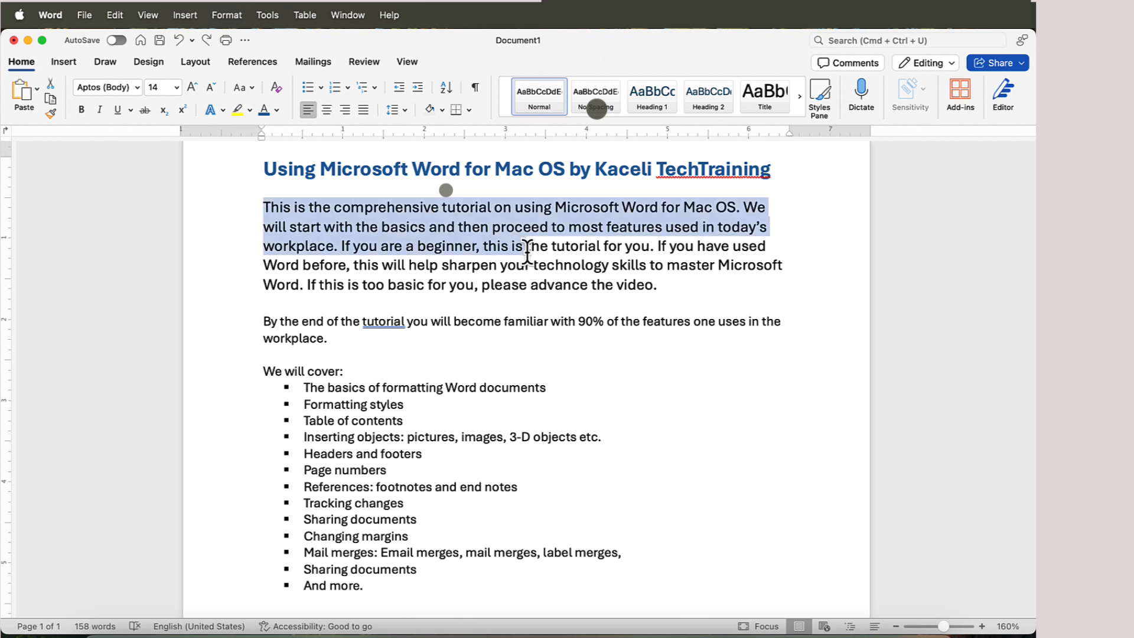
{"action": "left_click", "coordinate": [240, 248]}
{"action": "triple_click", "coordinate": [440, 290]}
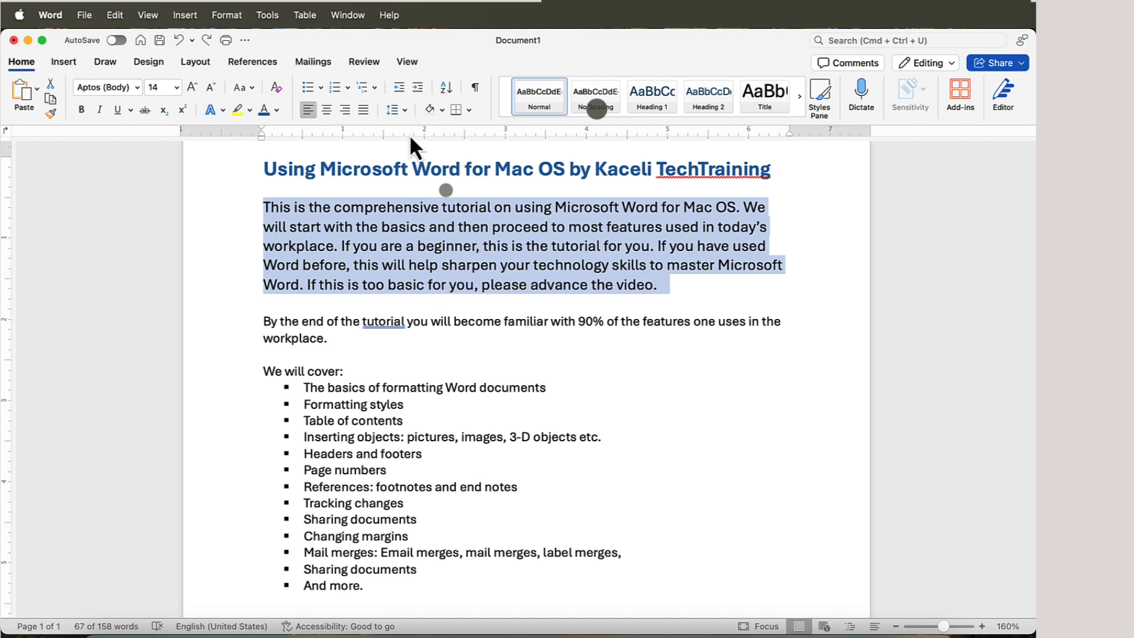
{"action": "left_click", "coordinate": [342, 246]}
{"action": "left_click", "coordinate": [263, 208]}
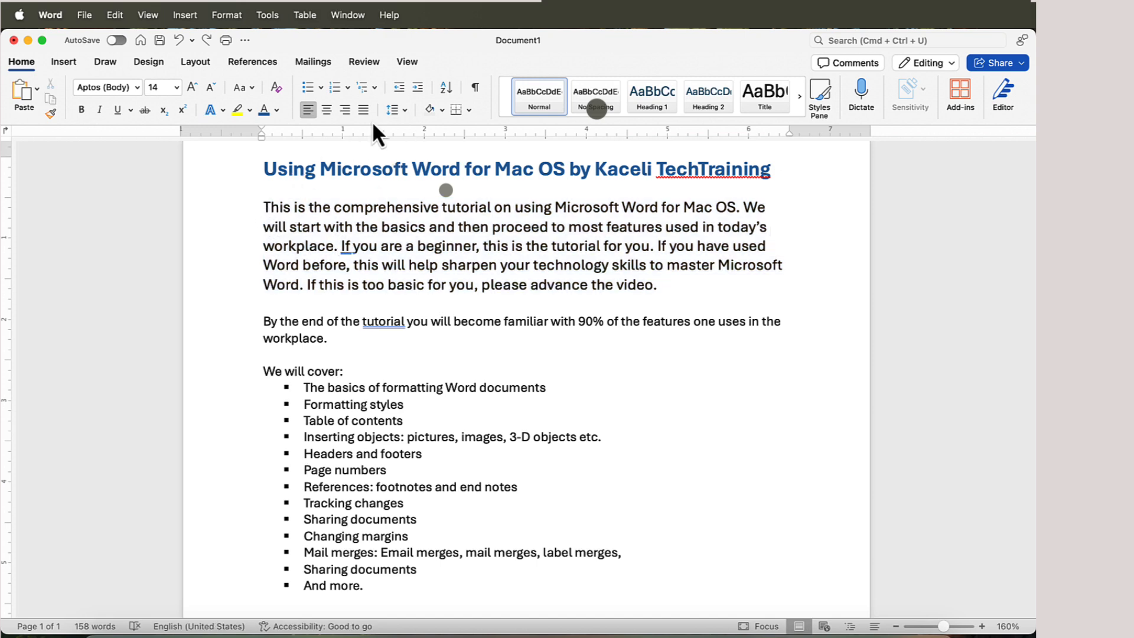
{"action": "left_click", "coordinate": [405, 111]}
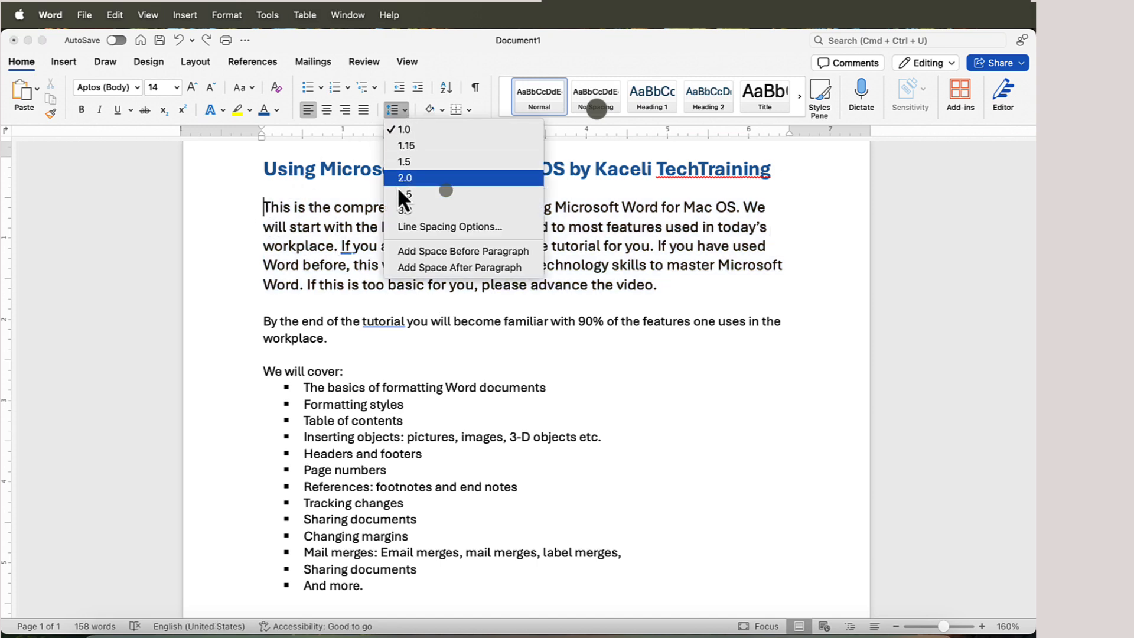
{"action": "left_click", "coordinate": [322, 249]}
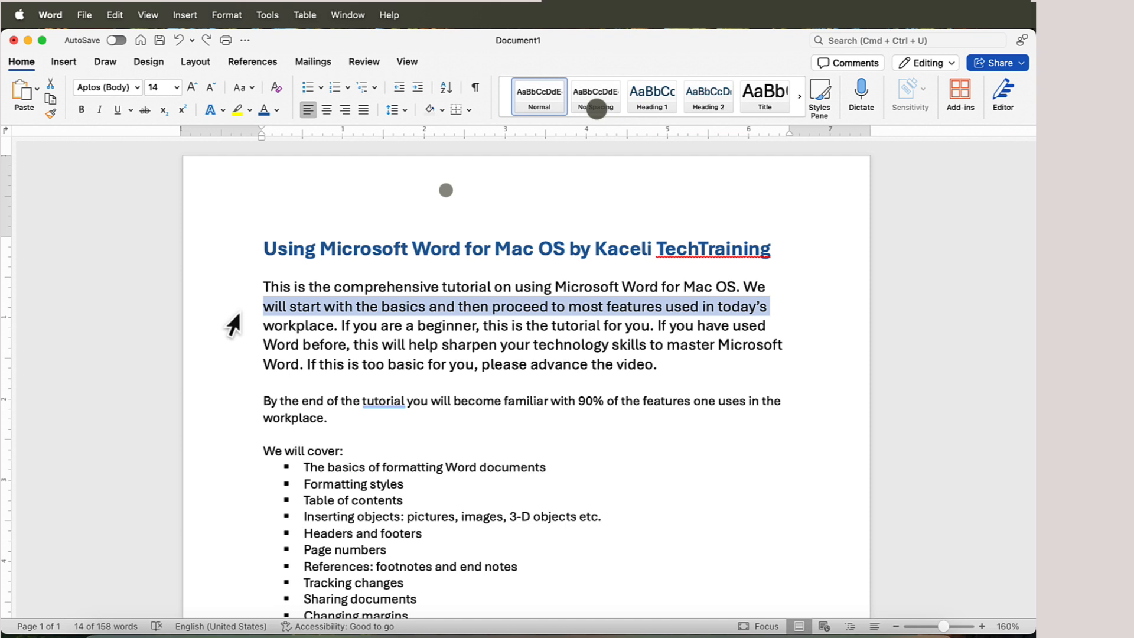
Set the line spacing of the whole introductory paragraph below the title to 2.0.
{"action": "double_click", "coordinate": [239, 314]}
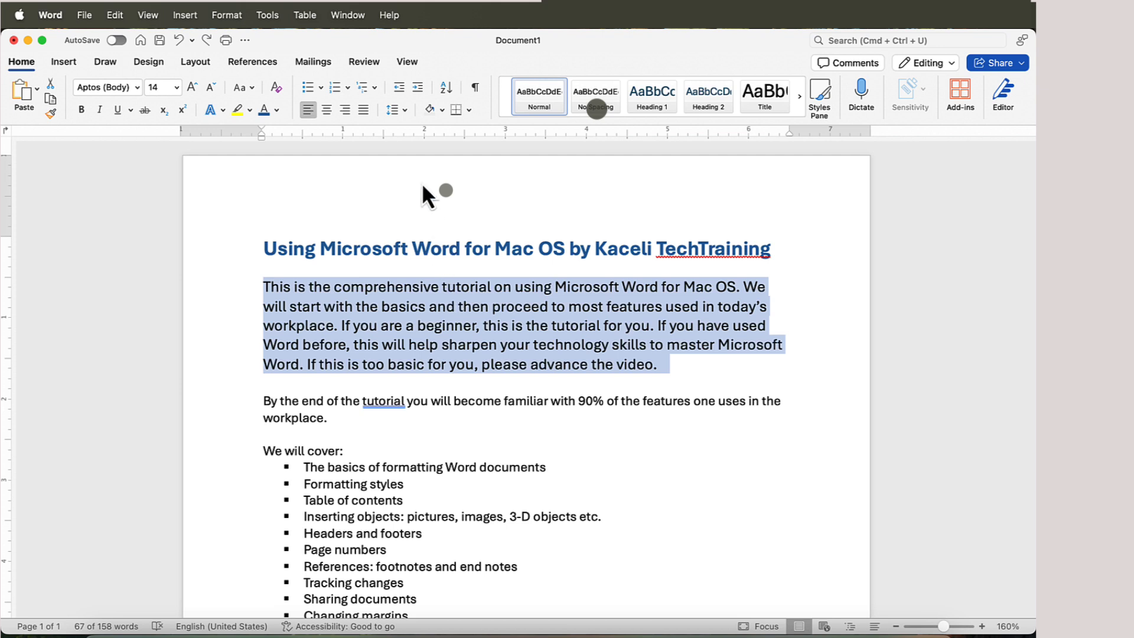
{"action": "left_click", "coordinate": [406, 112]}
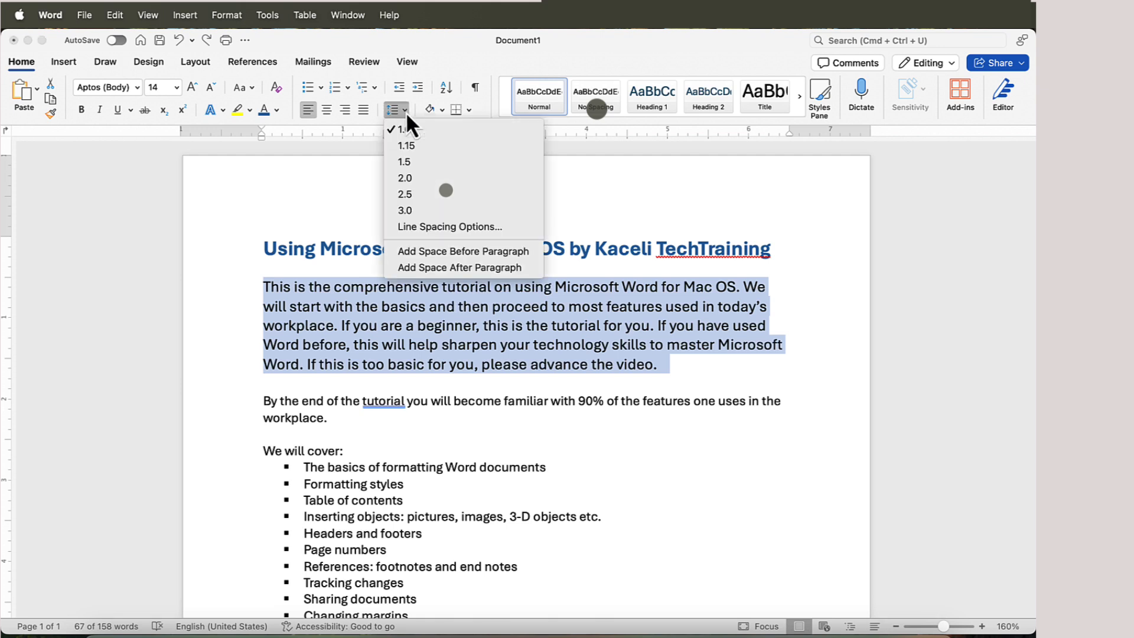
{"action": "left_click", "coordinate": [413, 177]}
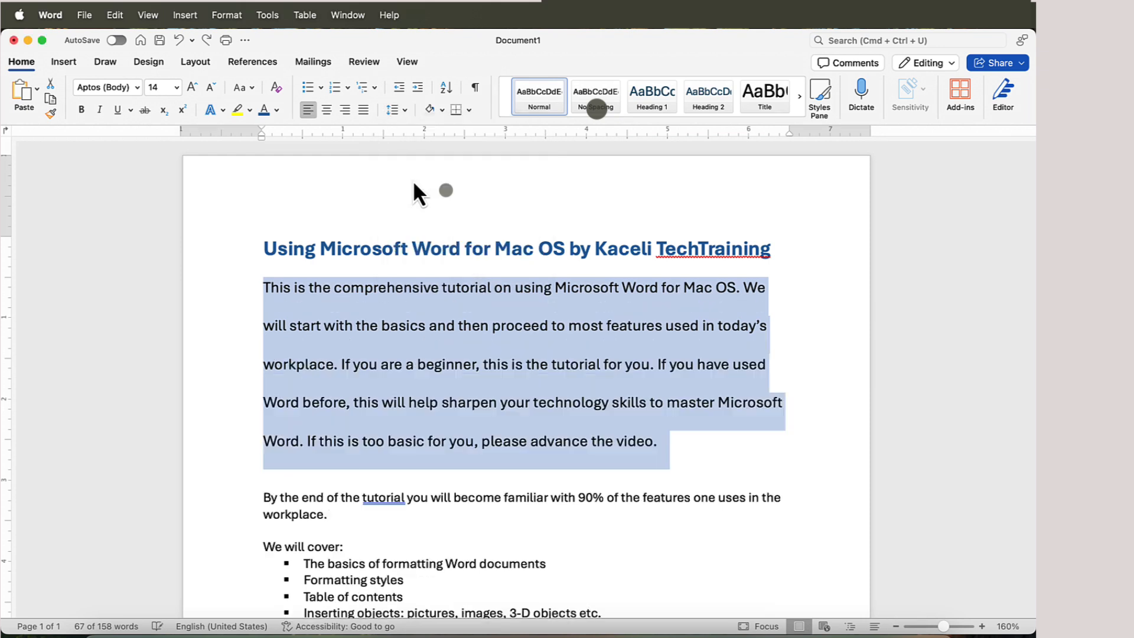
{"action": "left_click", "coordinate": [353, 347]}
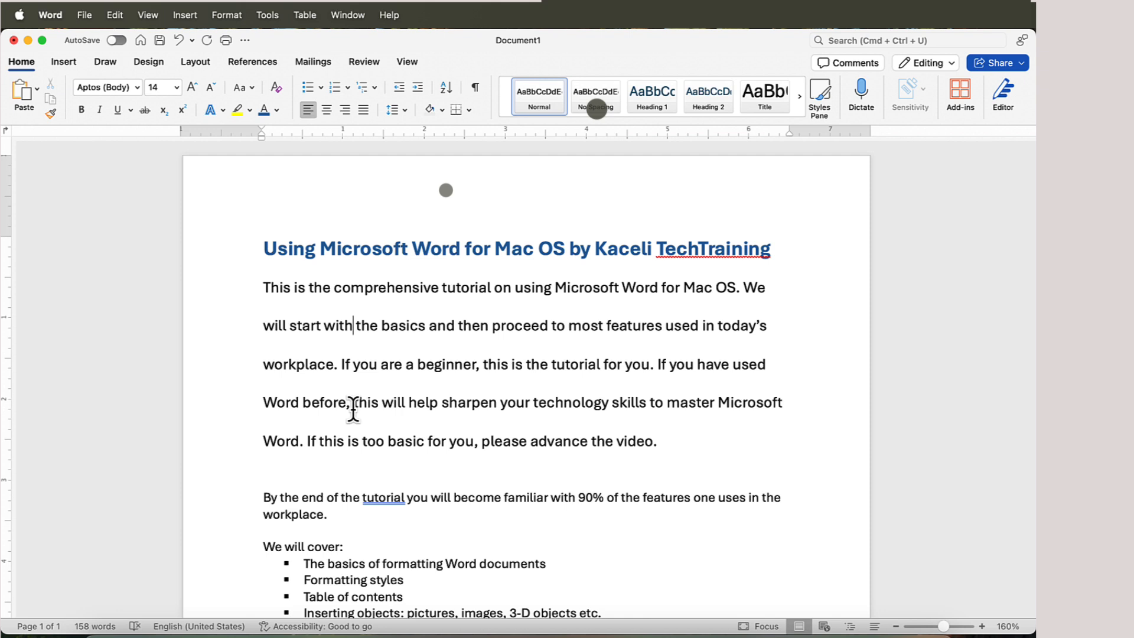
{"action": "triple_click", "coordinate": [378, 352]}
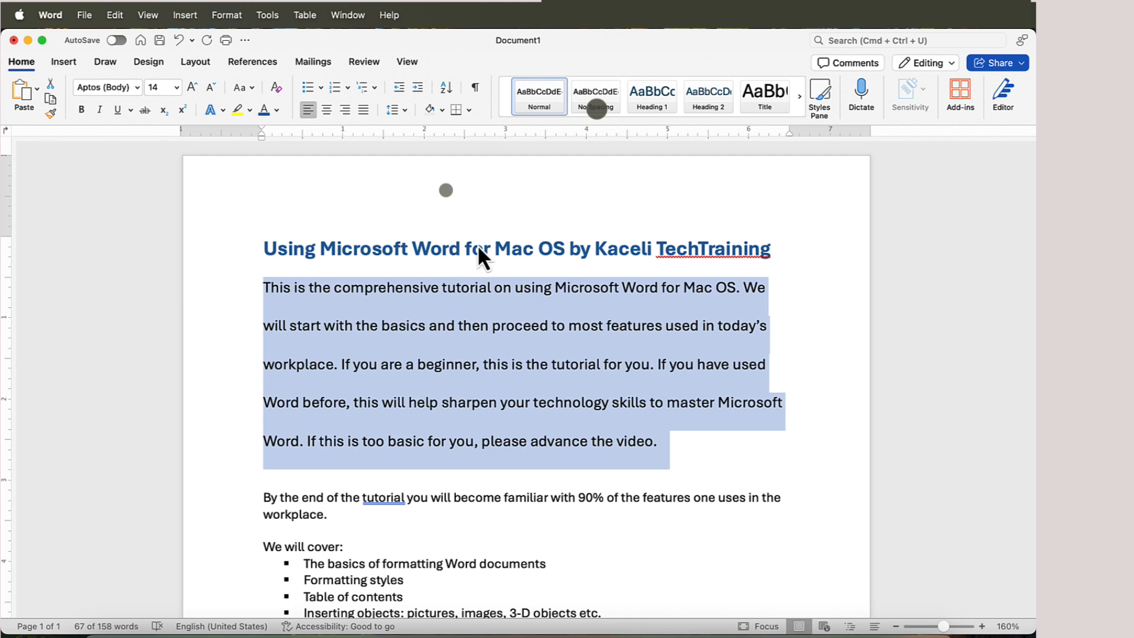
{"action": "left_click", "coordinate": [473, 326]}
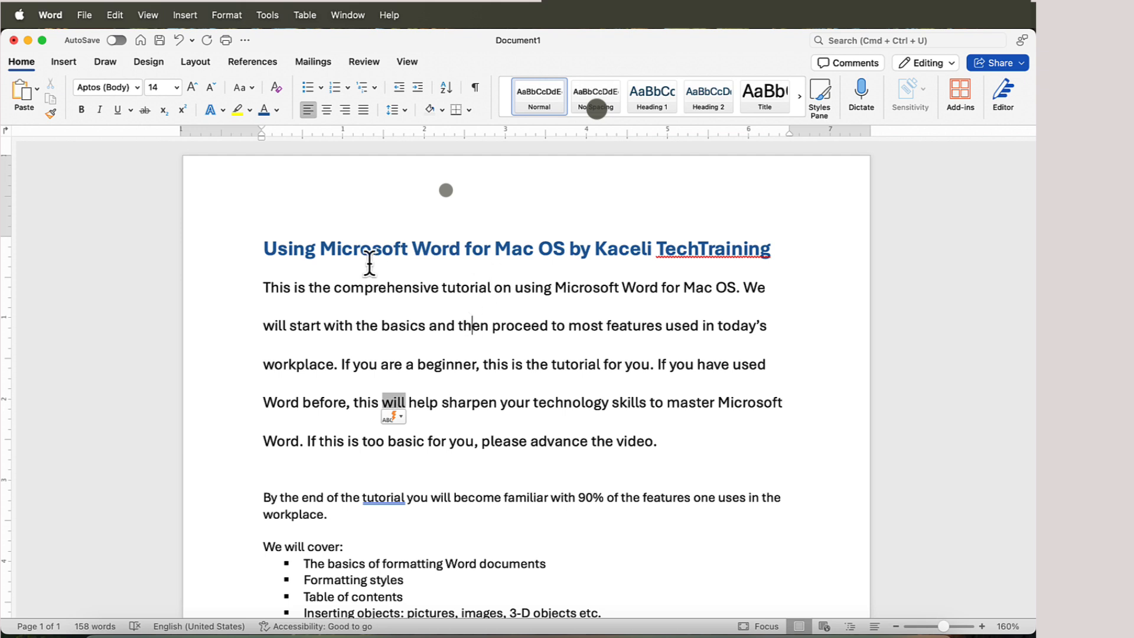
{"action": "left_click_drag", "start_coordinate": [342, 291], "coordinate": [502, 300]}
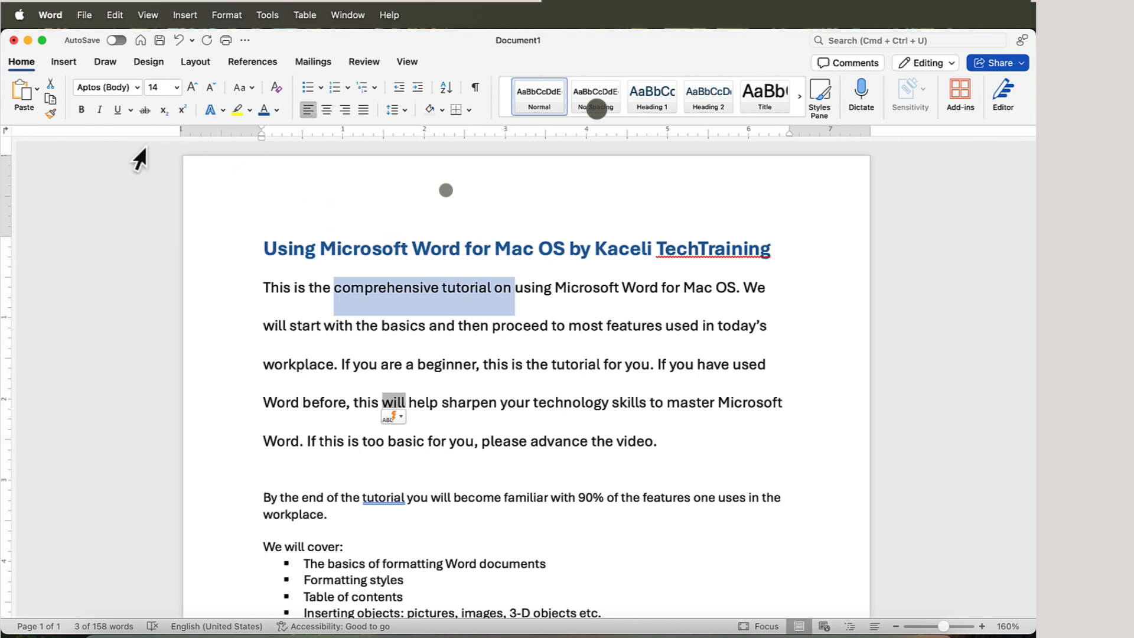
{"action": "left_click", "coordinate": [387, 327]}
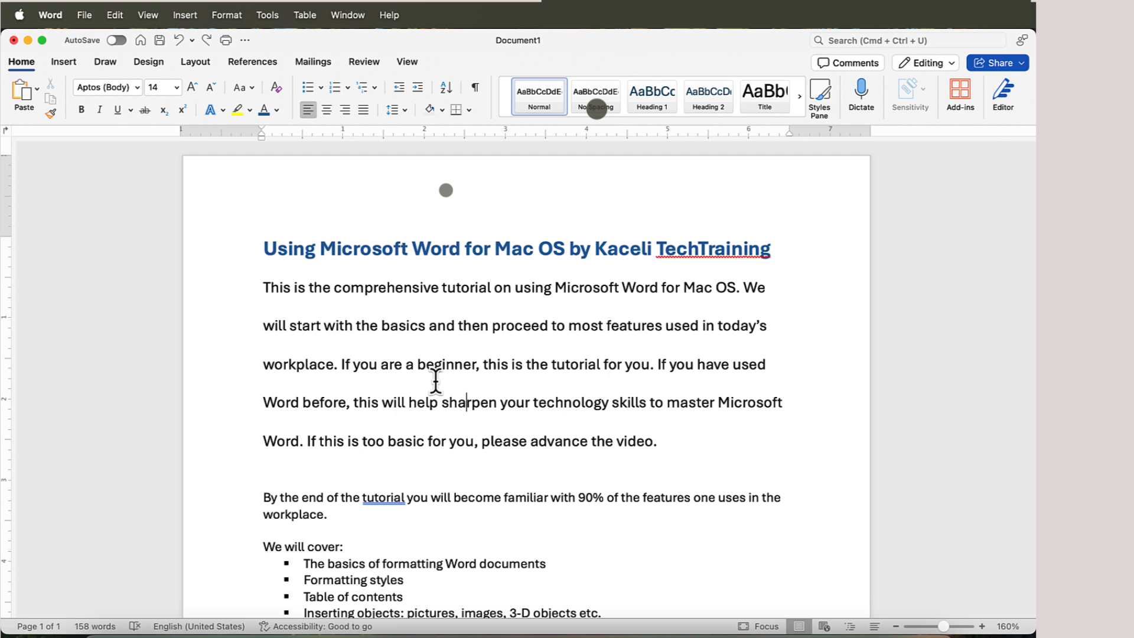
Show the nonprinting formatting marks, examine the paragraph and space marks throughout the document, and hide them again.
{"action": "left_click", "coordinate": [476, 87]}
{"action": "left_click", "coordinate": [376, 466]}
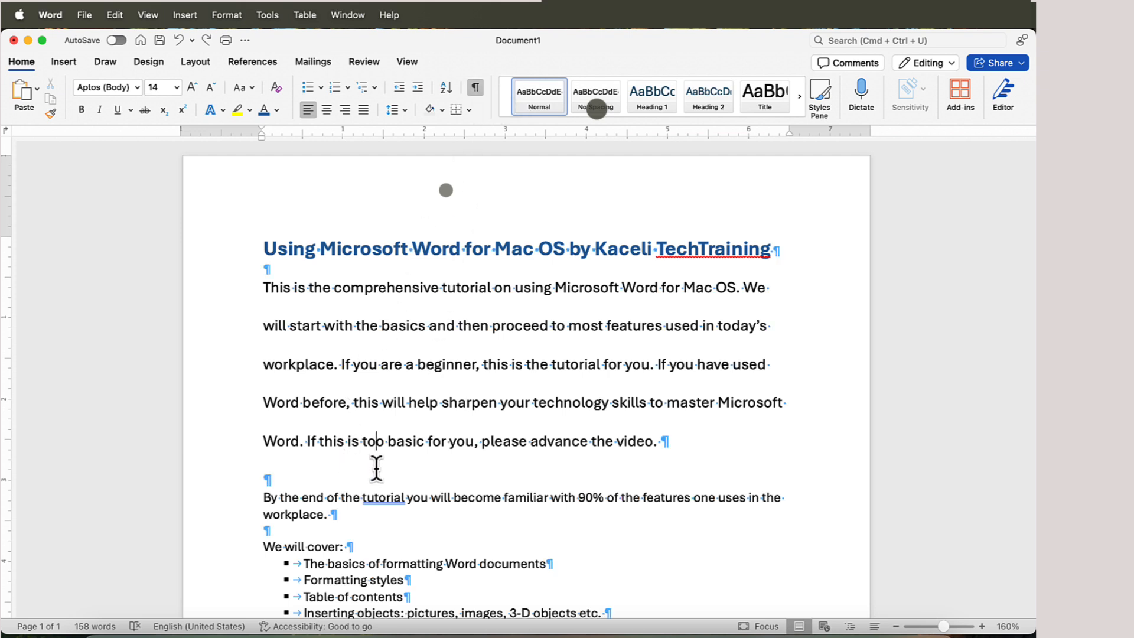
{"action": "left_click", "coordinate": [442, 291]}
{"action": "left_click", "coordinate": [677, 443]}
{"action": "scroll", "coordinate": [467, 448], "scroll_direction": "down", "scroll_amount": 5}
{"action": "scroll", "coordinate": [466, 447], "scroll_direction": "down", "scroll_amount": 8}
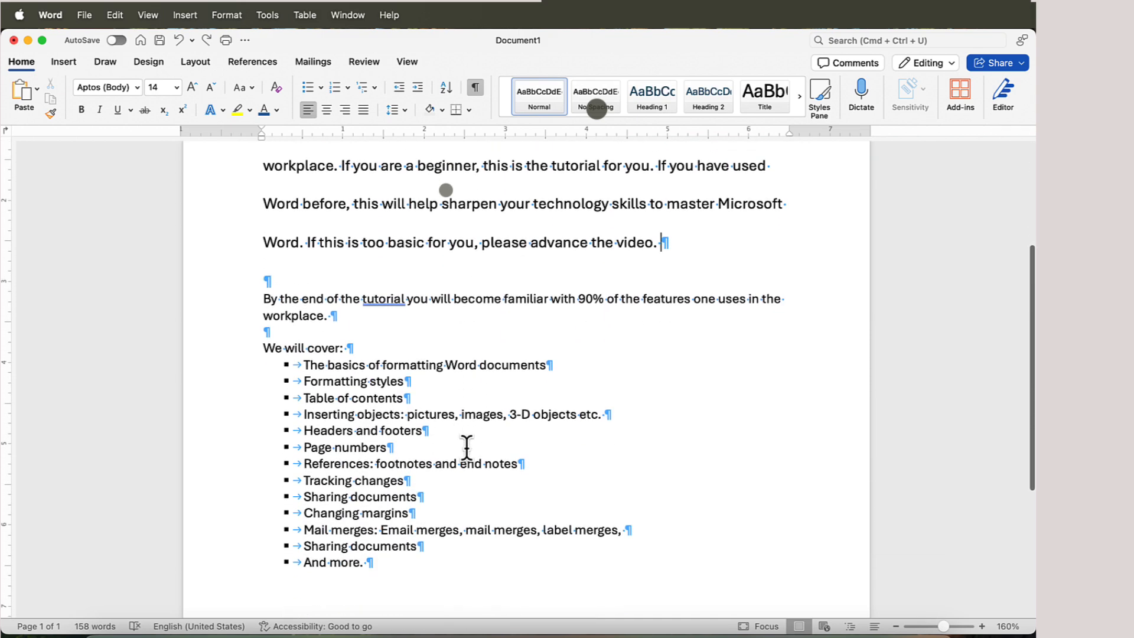
{"action": "scroll", "coordinate": [428, 352], "scroll_direction": "up", "scroll_amount": 12}
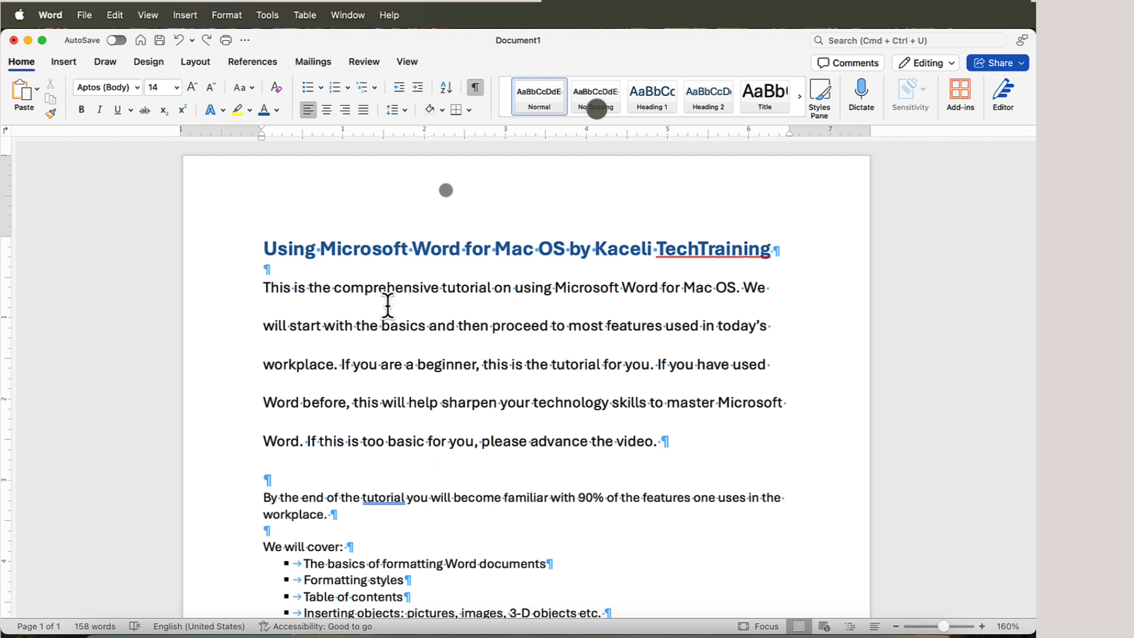
{"action": "left_click", "coordinate": [477, 89]}
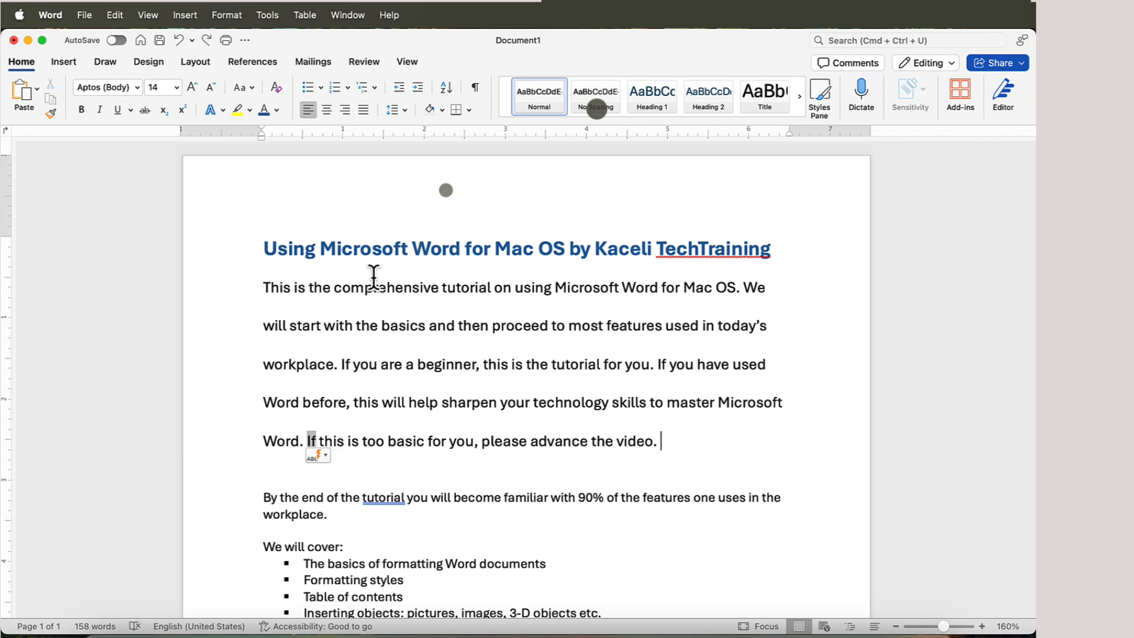
Apply the Title style to the heading line at the start of the document.
{"action": "triple_click", "coordinate": [351, 250]}
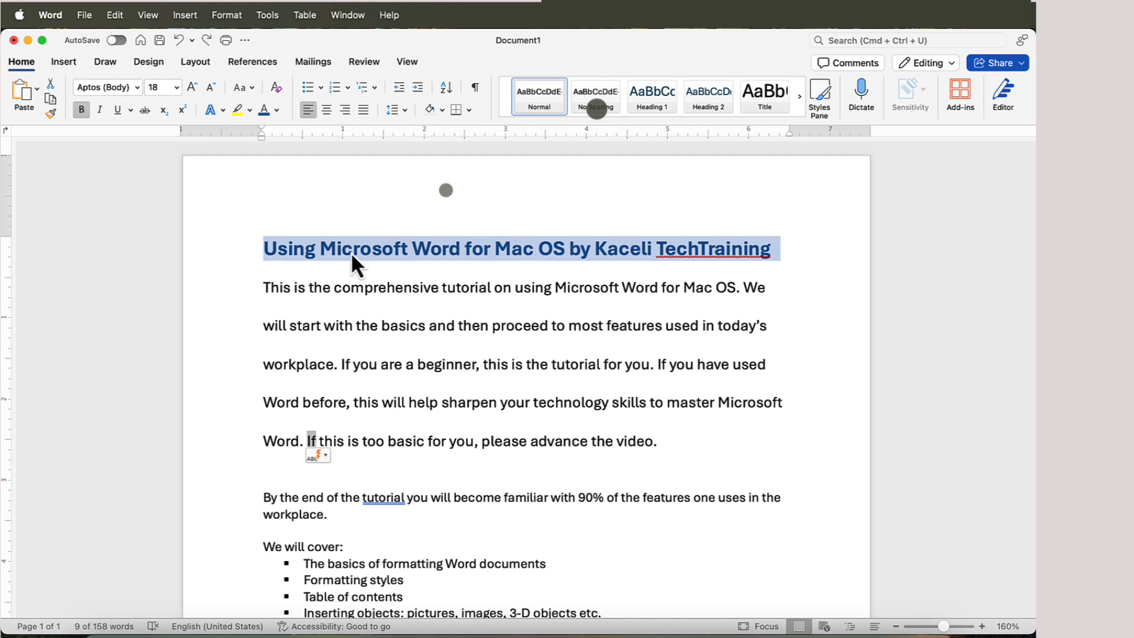
{"action": "left_click", "coordinate": [242, 251]}
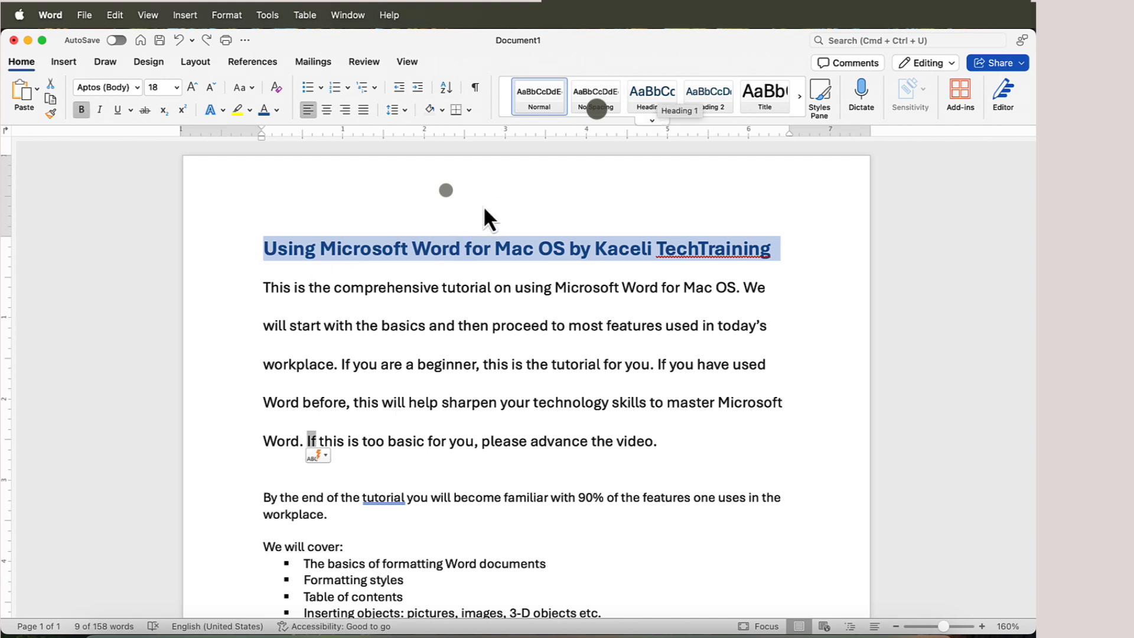
{"action": "left_click", "coordinate": [239, 271]}
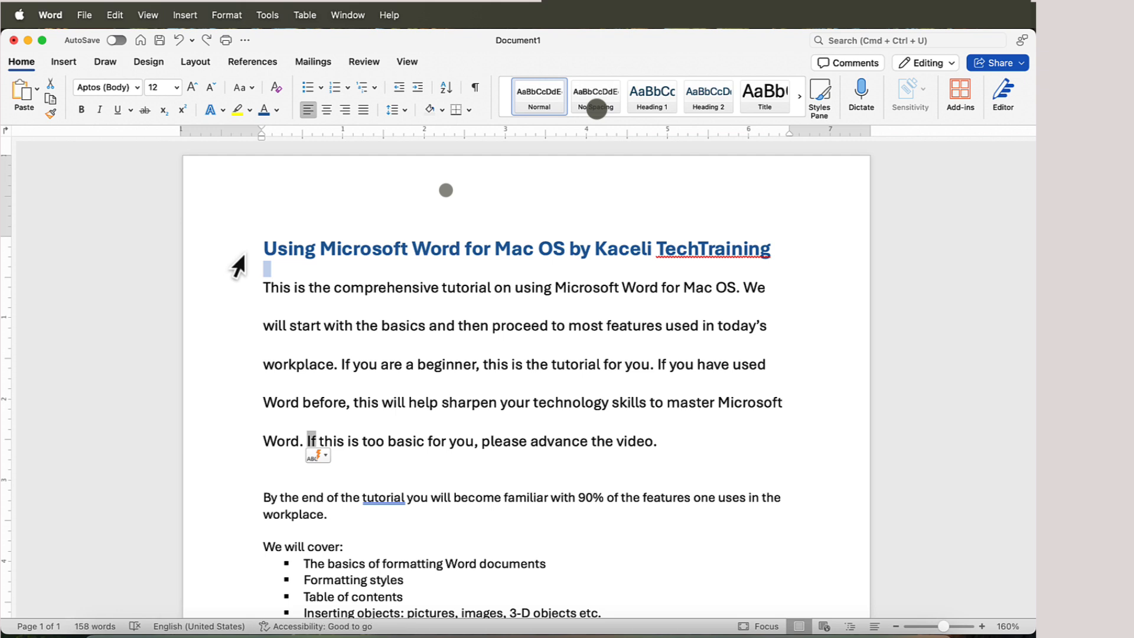
{"action": "left_click", "coordinate": [240, 258]}
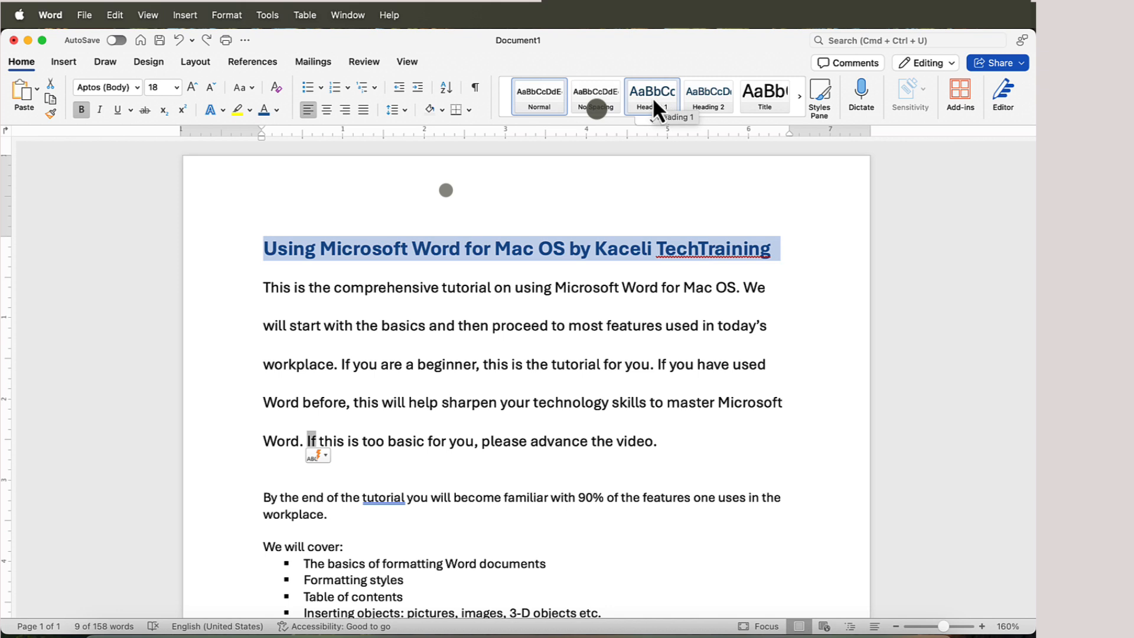
{"action": "left_click", "coordinate": [799, 96]}
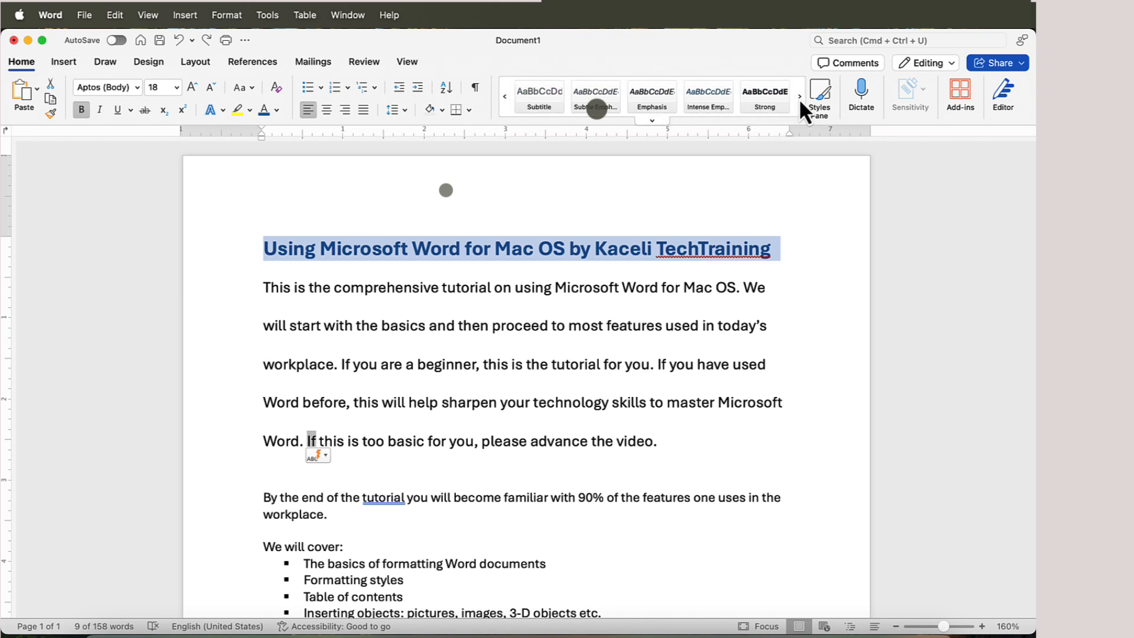
{"action": "left_click", "coordinate": [505, 97]}
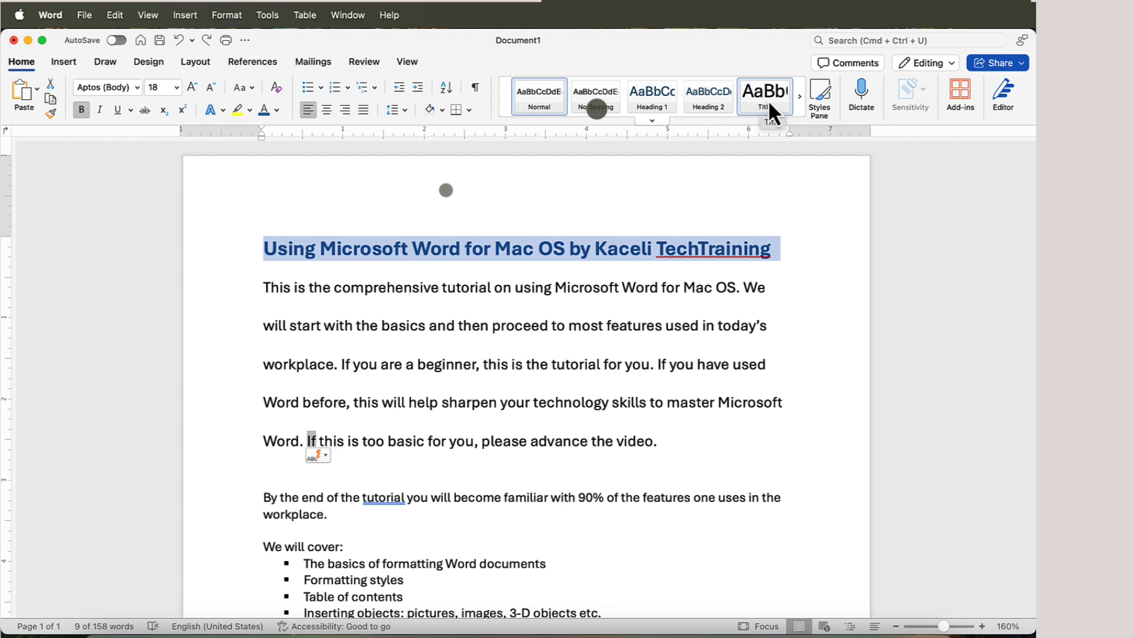
{"action": "left_click", "coordinate": [768, 101]}
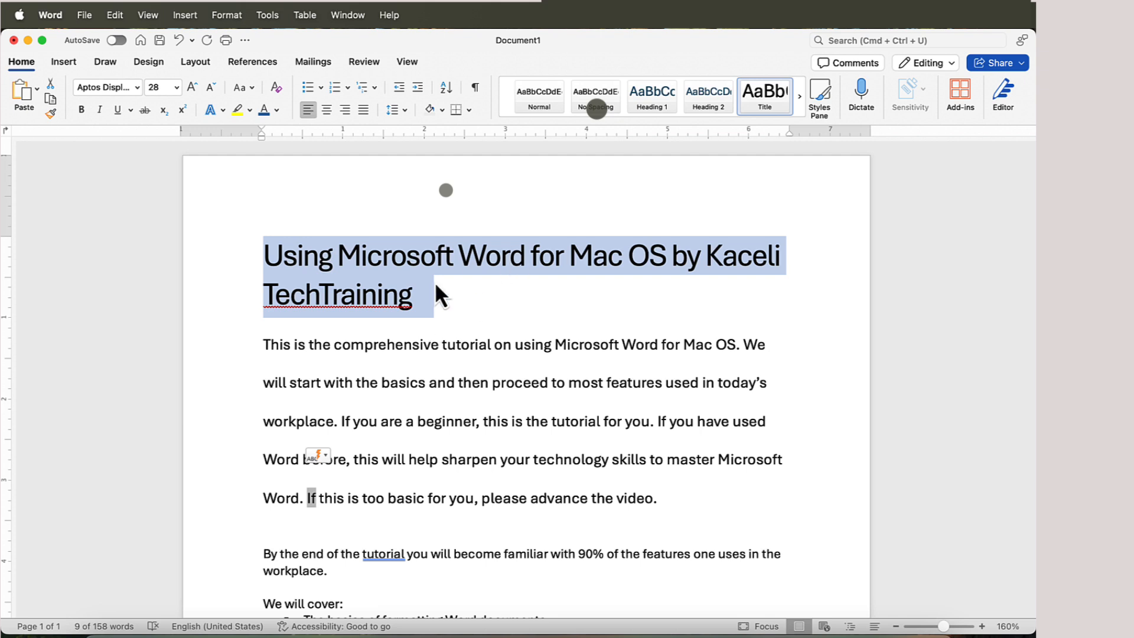
Center the document title and reduce its font size to 26.
{"action": "left_click", "coordinate": [329, 113]}
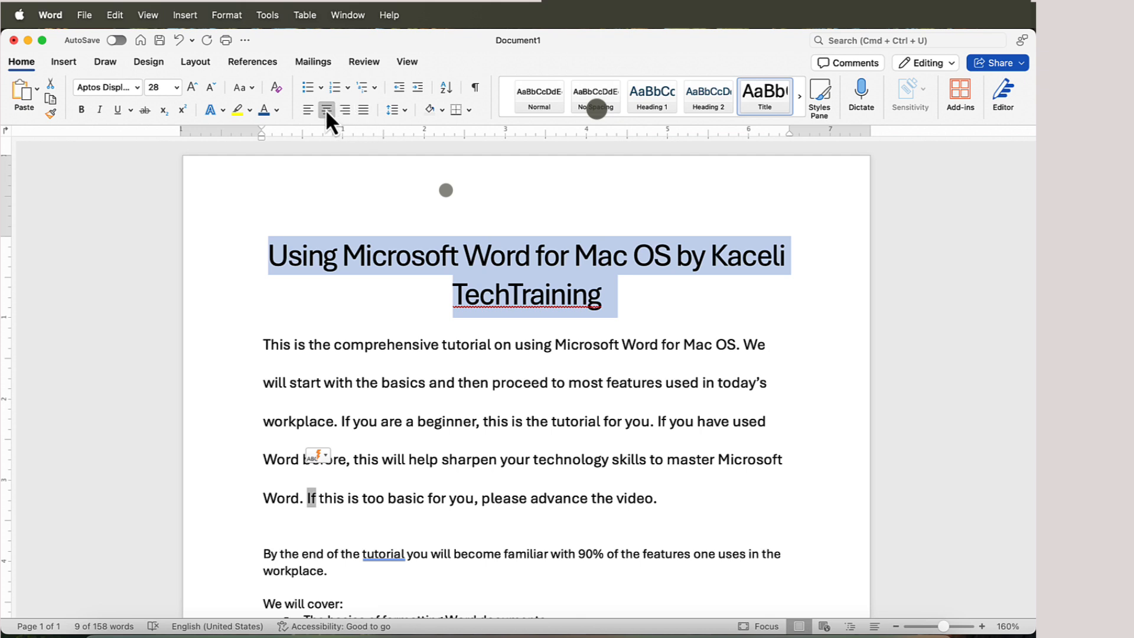
{"action": "left_click", "coordinate": [210, 91]}
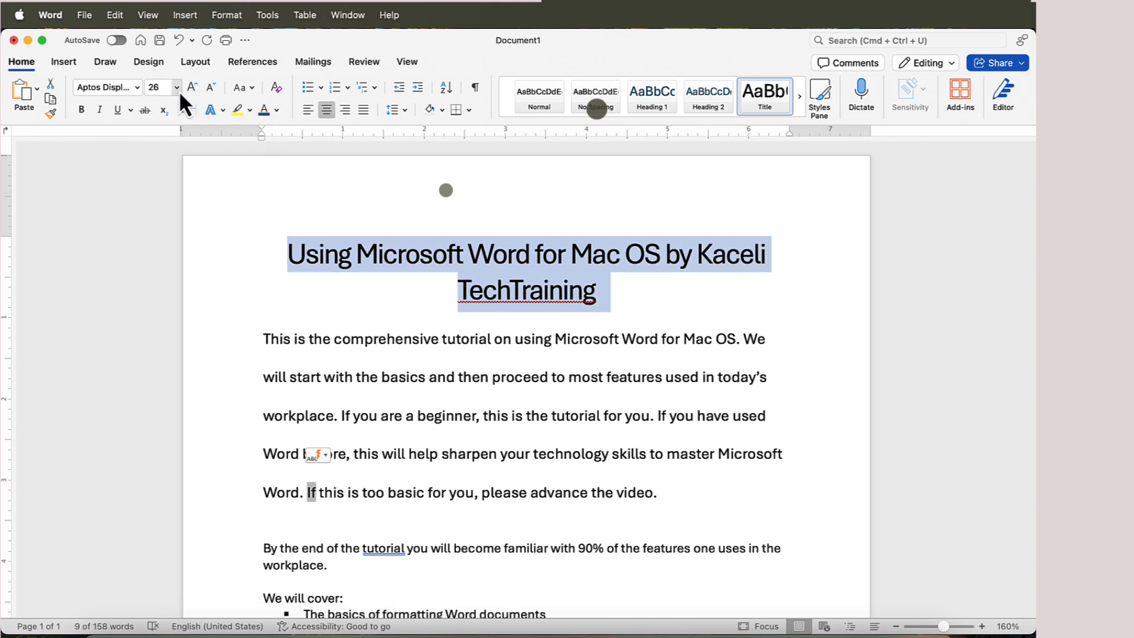
{"action": "left_click", "coordinate": [390, 416]}
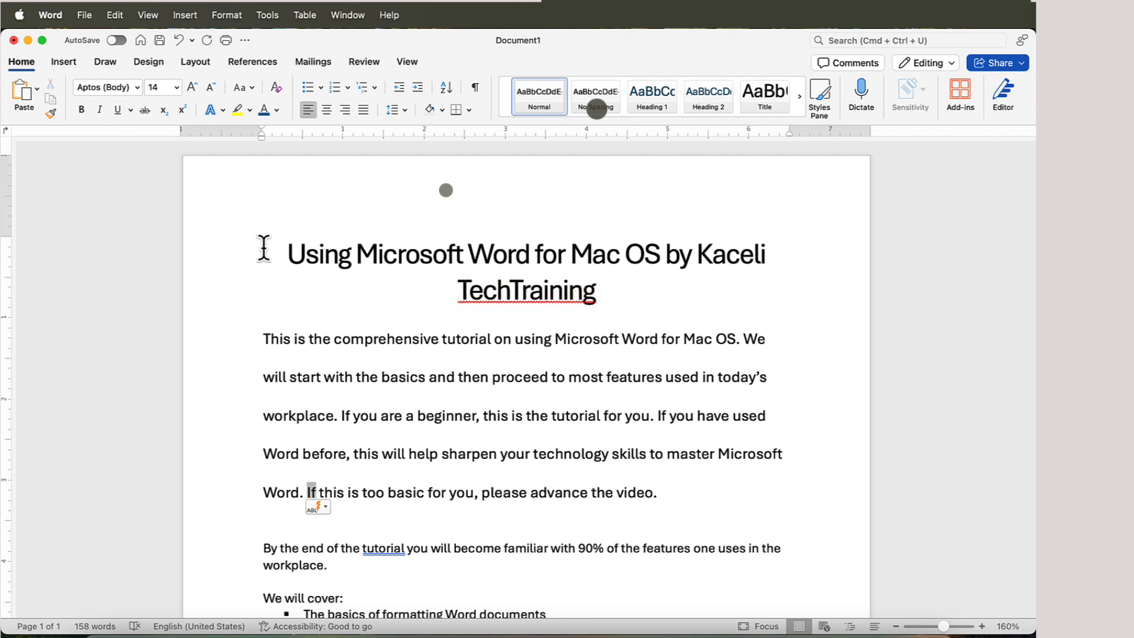
Browse the full list of available styles and apply the Heading 1 style to the document title.
{"action": "left_click", "coordinate": [239, 269]}
{"action": "left_click", "coordinate": [239, 269]}
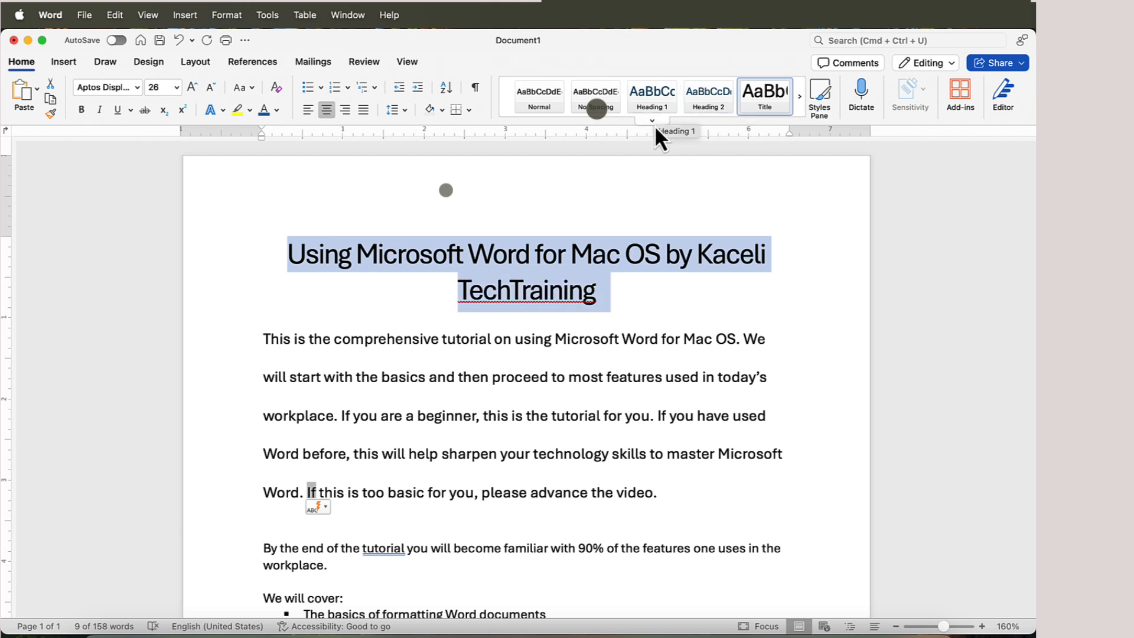
{"action": "key", "text": "Right"}
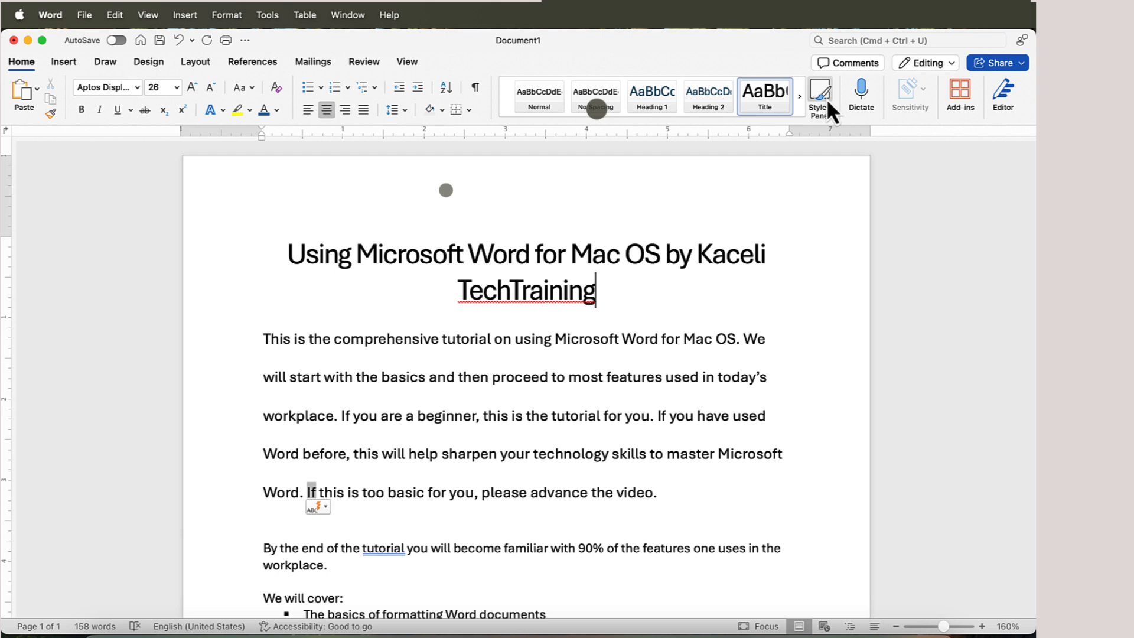
{"action": "left_click", "coordinate": [821, 97]}
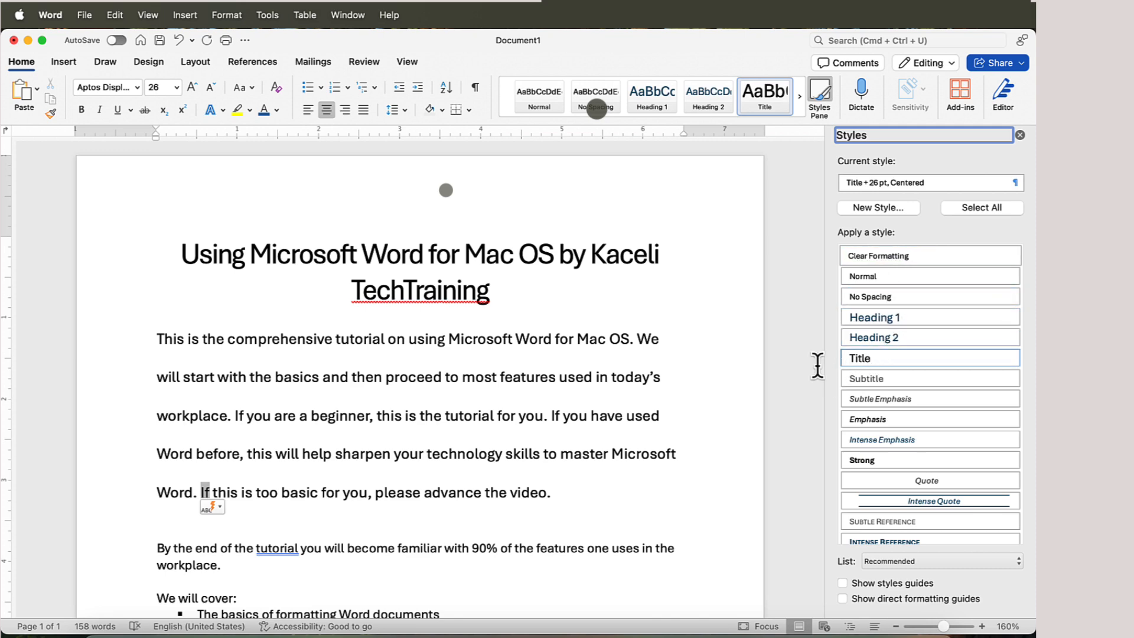
{"action": "scroll", "coordinate": [818, 367], "scroll_direction": "down", "scroll_amount": 1}
{"action": "scroll", "coordinate": [818, 367], "scroll_direction": "up", "scroll_amount": 1}
{"action": "left_click_drag", "start_coordinate": [500, 293], "coordinate": [236, 236]}
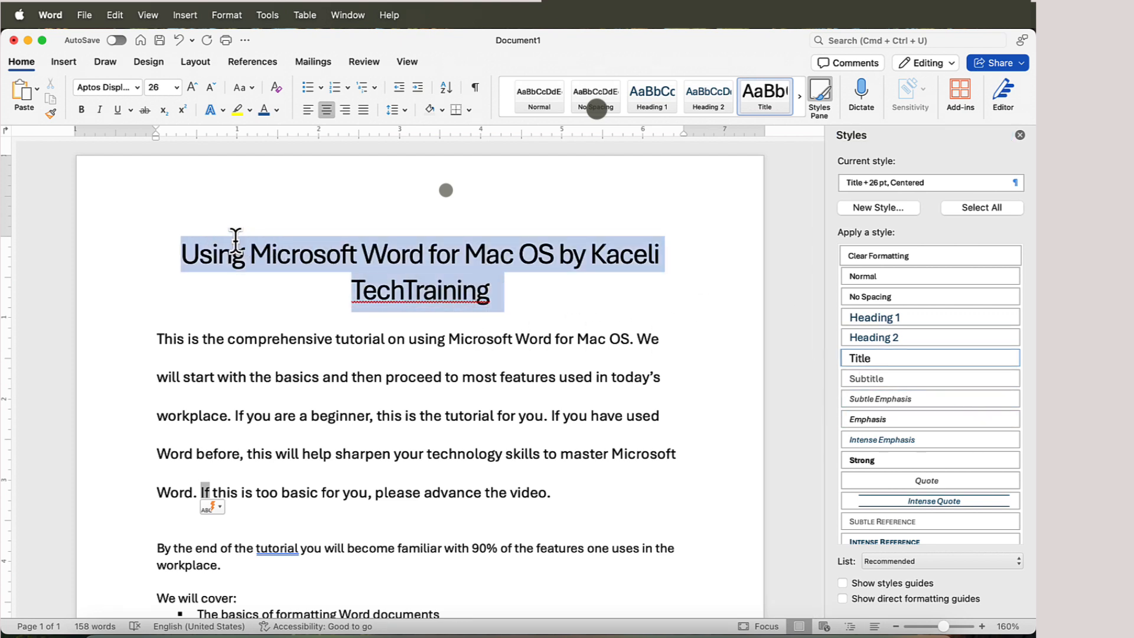
{"action": "left_click", "coordinate": [886, 320]}
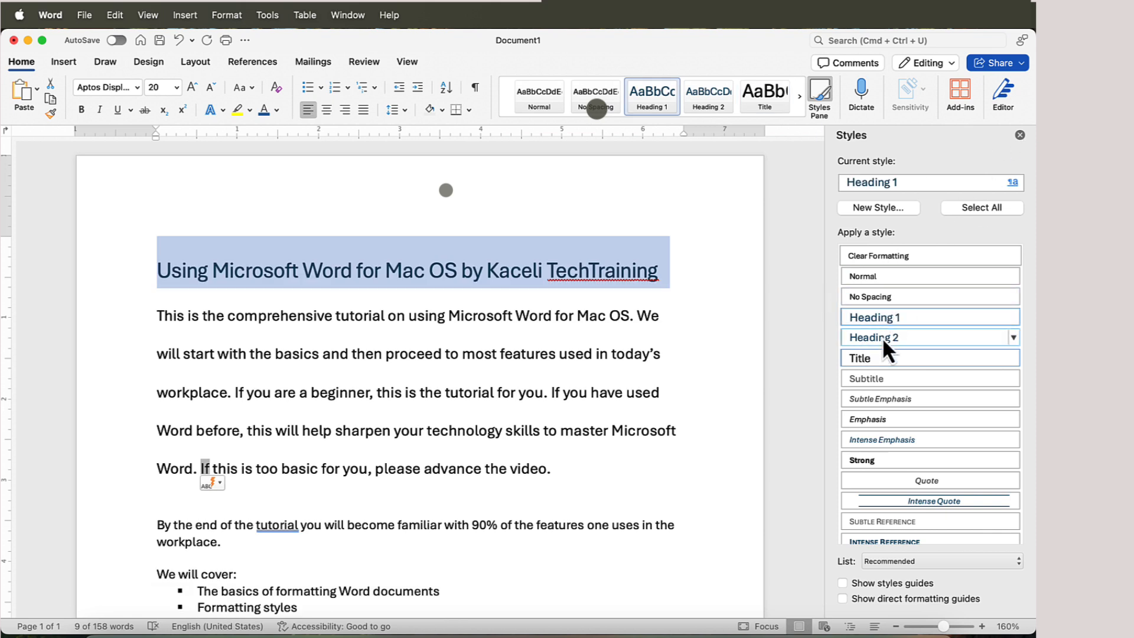
{"action": "mouse_move", "coordinate": [882, 338]}
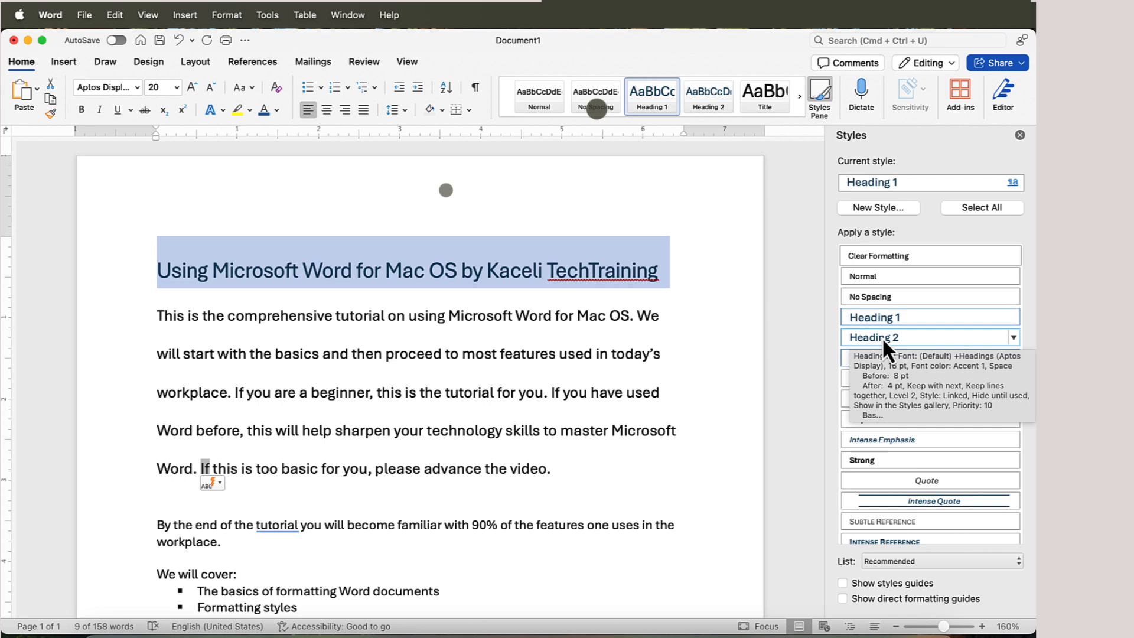
{"action": "left_click", "coordinate": [676, 291]}
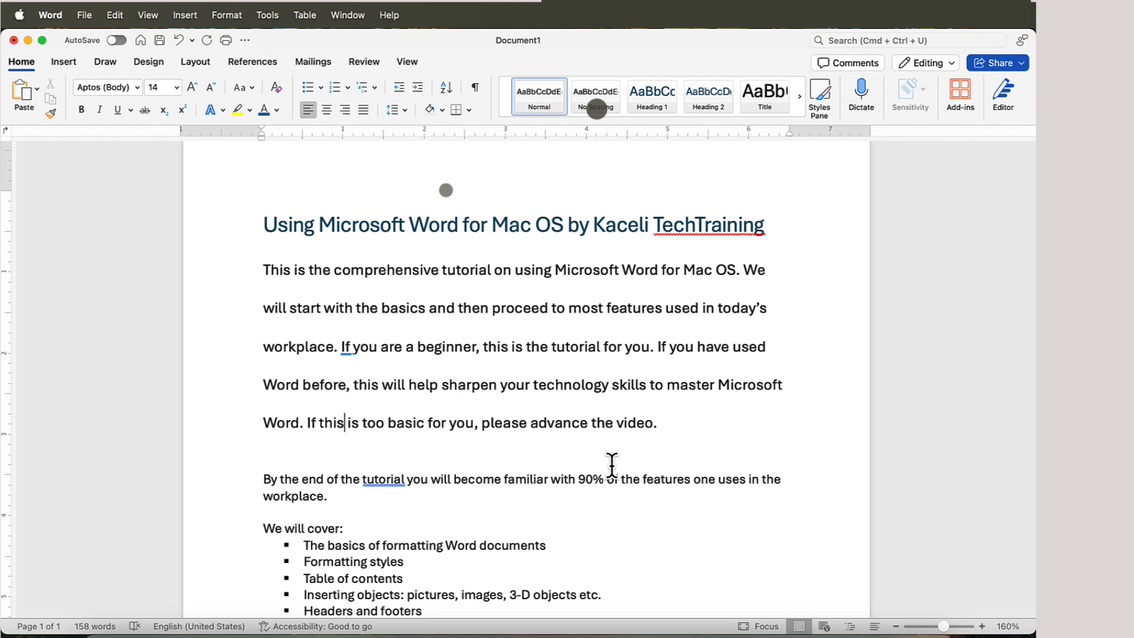
Select the whole introductory paragraph below the title and copy it.
{"action": "left_click_drag", "start_coordinate": [590, 426], "coordinate": [335, 305]}
{"action": "left_click", "coordinate": [239, 316]}
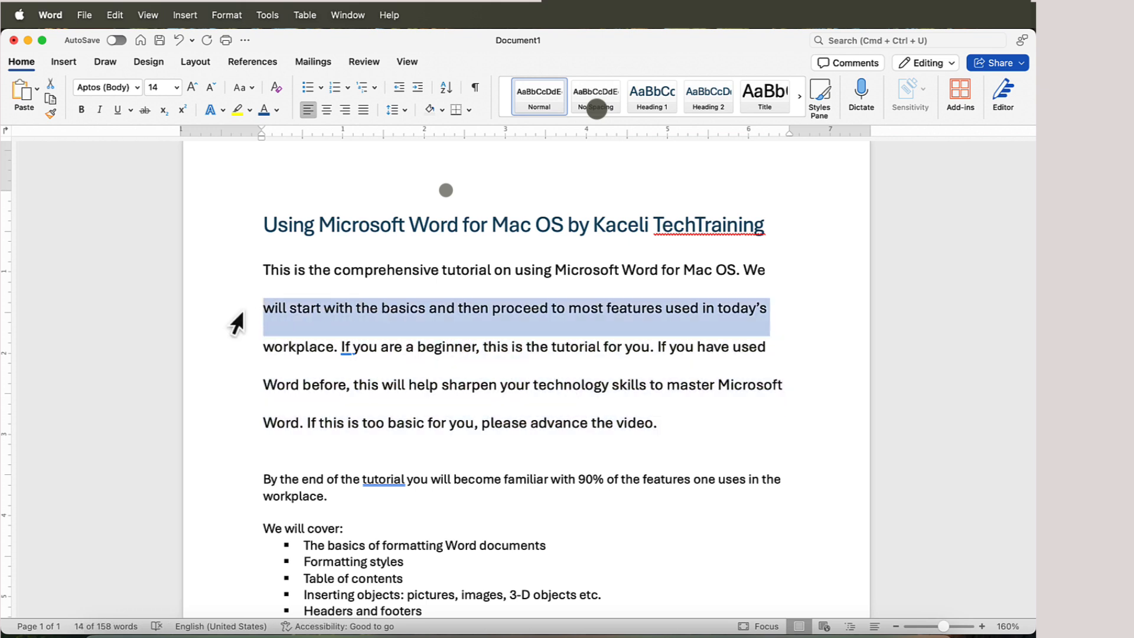
{"action": "triple_click", "coordinate": [237, 322]}
{"action": "left_click", "coordinate": [236, 328]}
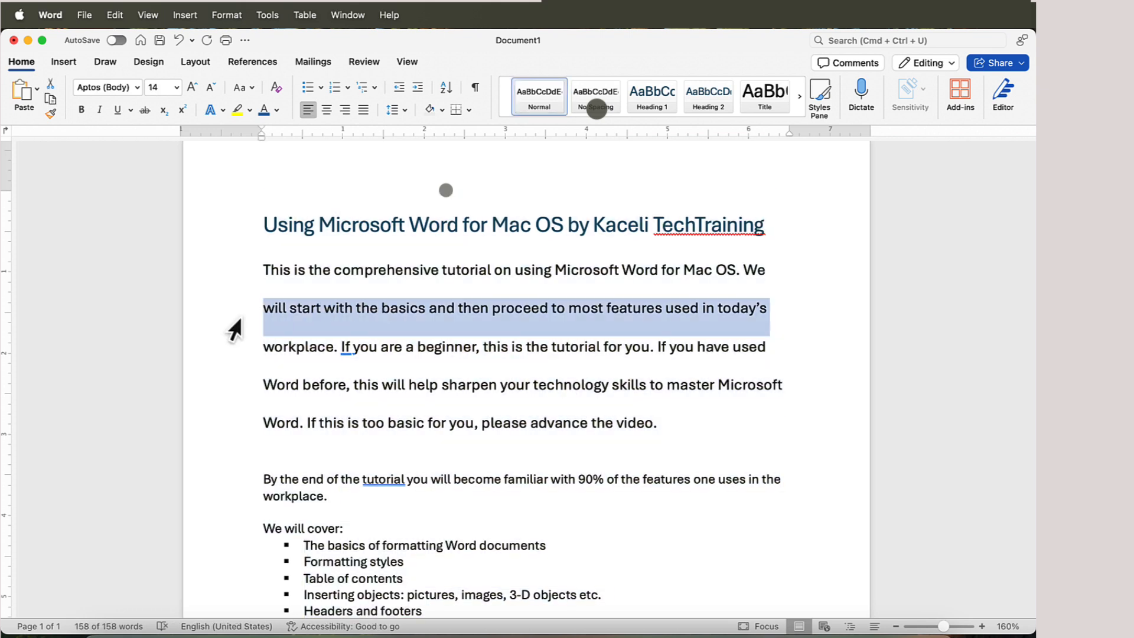
{"action": "double_click", "coordinate": [234, 327]}
{"action": "key", "text": "super+c"}
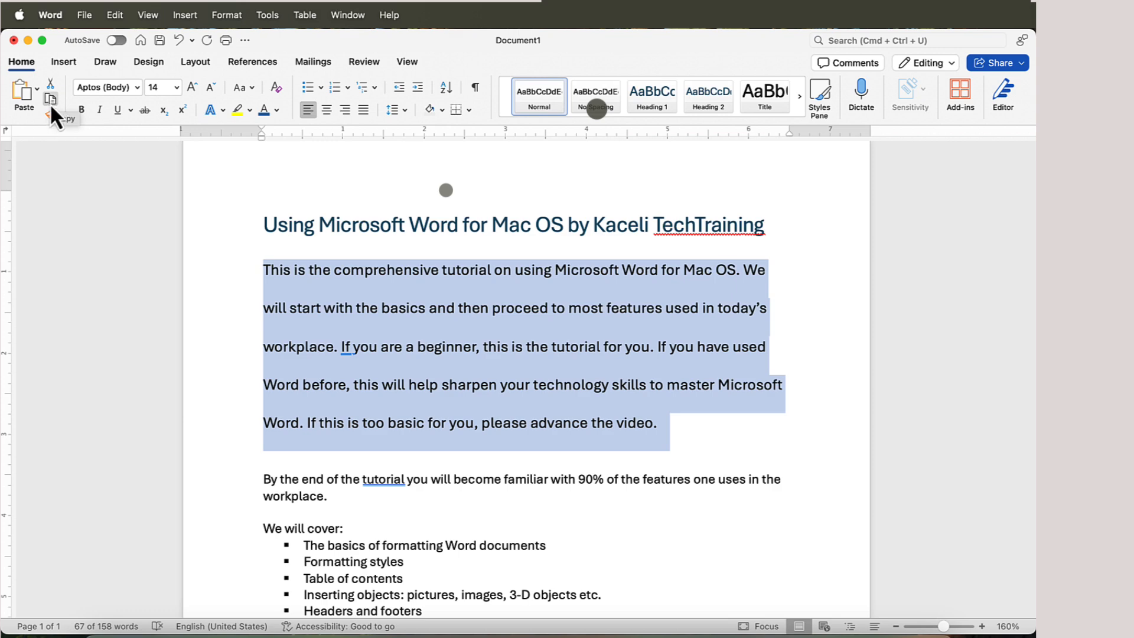
Paste the copied introductory paragraph below the bulleted list at the end of the document, and undo the paste.
{"action": "left_click", "coordinate": [441, 491]}
{"action": "scroll", "coordinate": [441, 491], "scroll_direction": "down", "scroll_amount": 8}
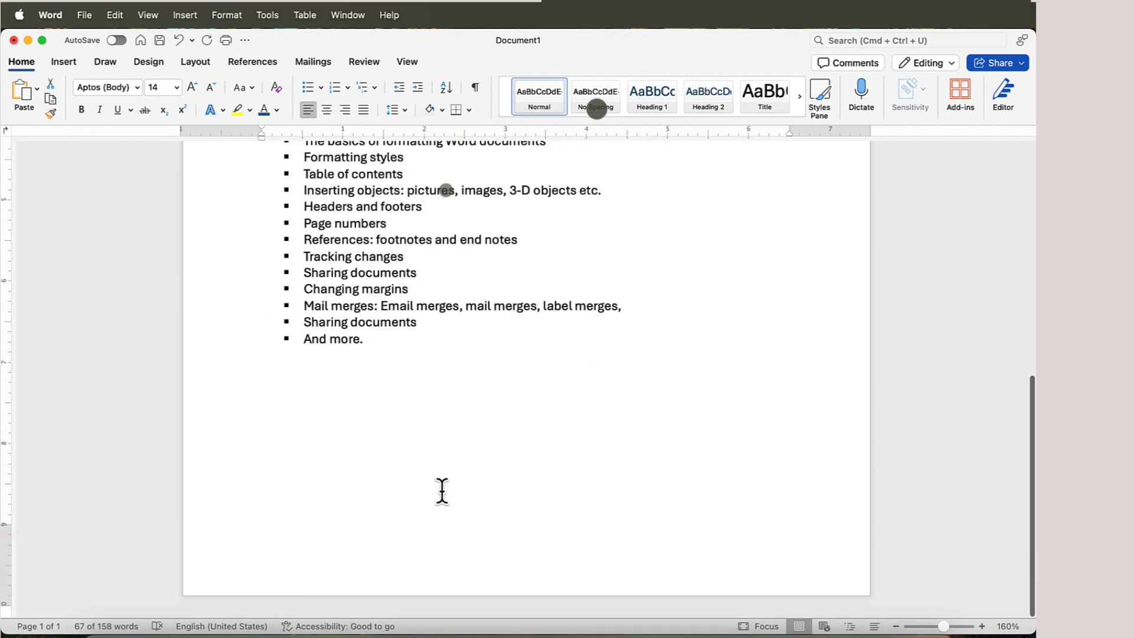
{"action": "left_click", "coordinate": [366, 431]}
{"action": "key", "text": "Return"}
{"action": "key", "text": "Return"}
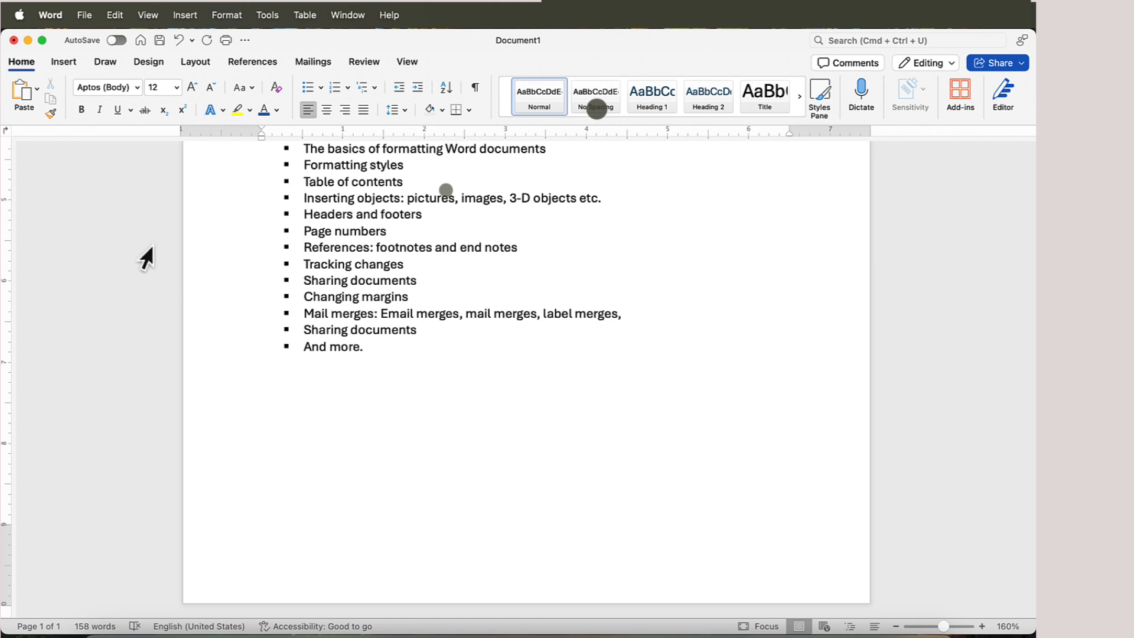
{"action": "left_click", "coordinate": [24, 91]}
{"action": "scroll", "coordinate": [354, 236], "scroll_direction": "up", "scroll_amount": 6}
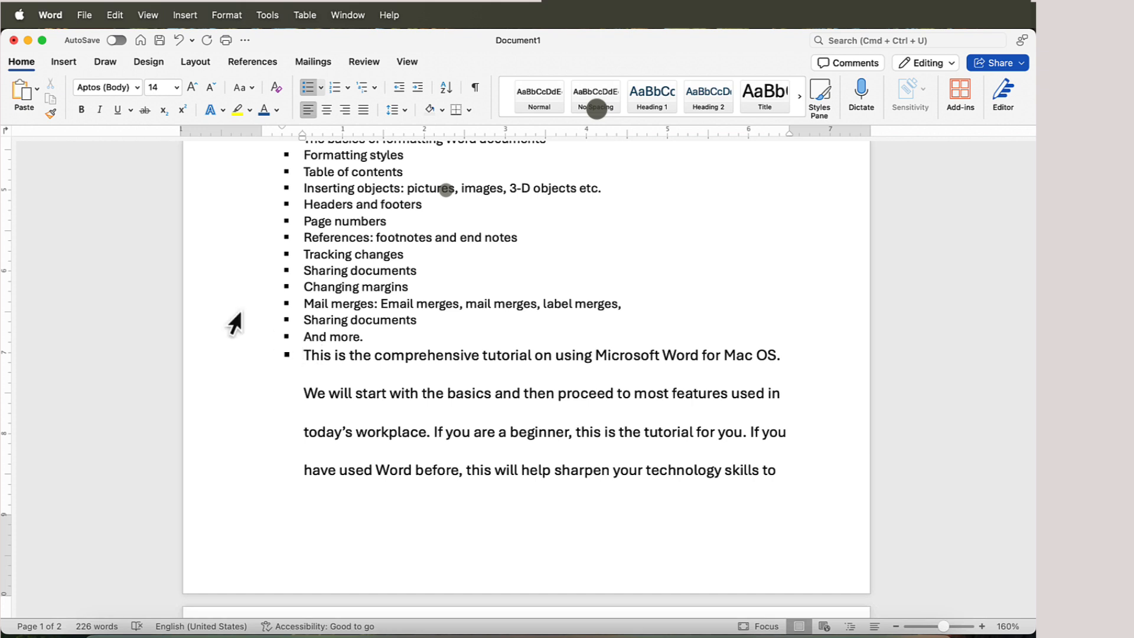
{"action": "left_click", "coordinate": [178, 45]}
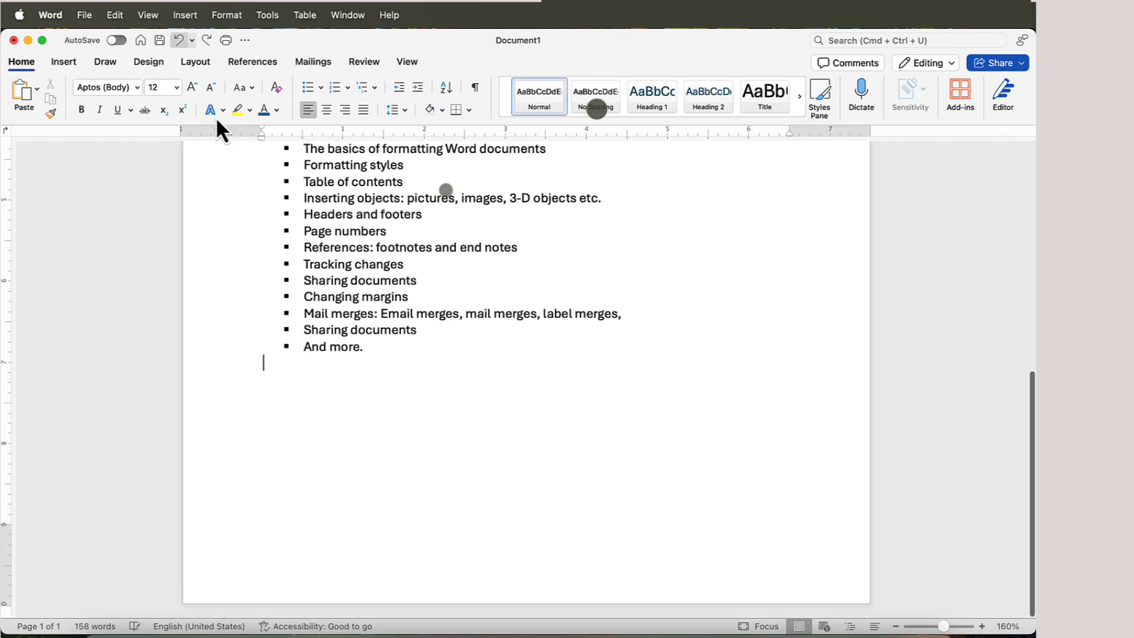
{"action": "scroll", "coordinate": [421, 355], "scroll_direction": "up", "scroll_amount": 8}
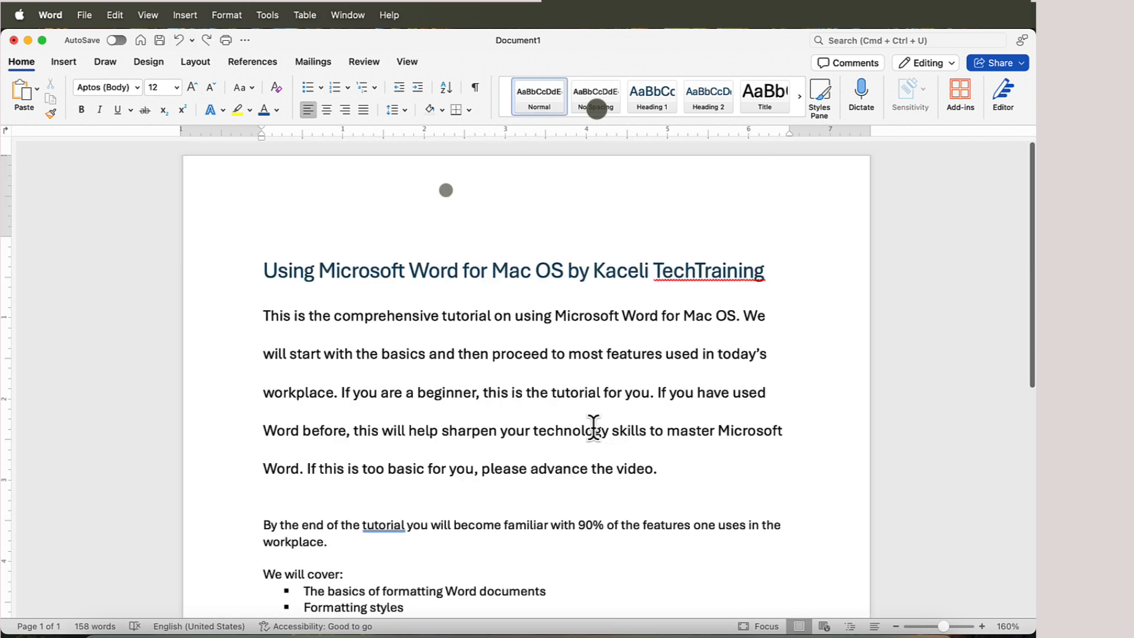
Cut the introductory paragraph below the title and paste it after the bulleted list at the end of the document.
{"action": "double_click", "coordinate": [232, 375]}
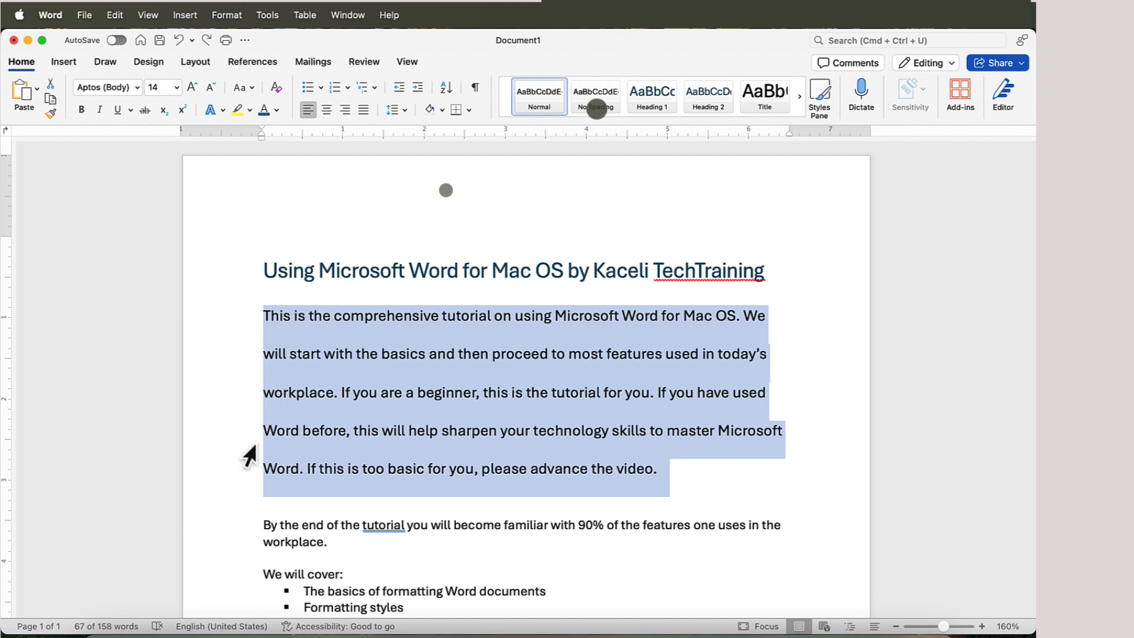
{"action": "left_click", "coordinate": [51, 85]}
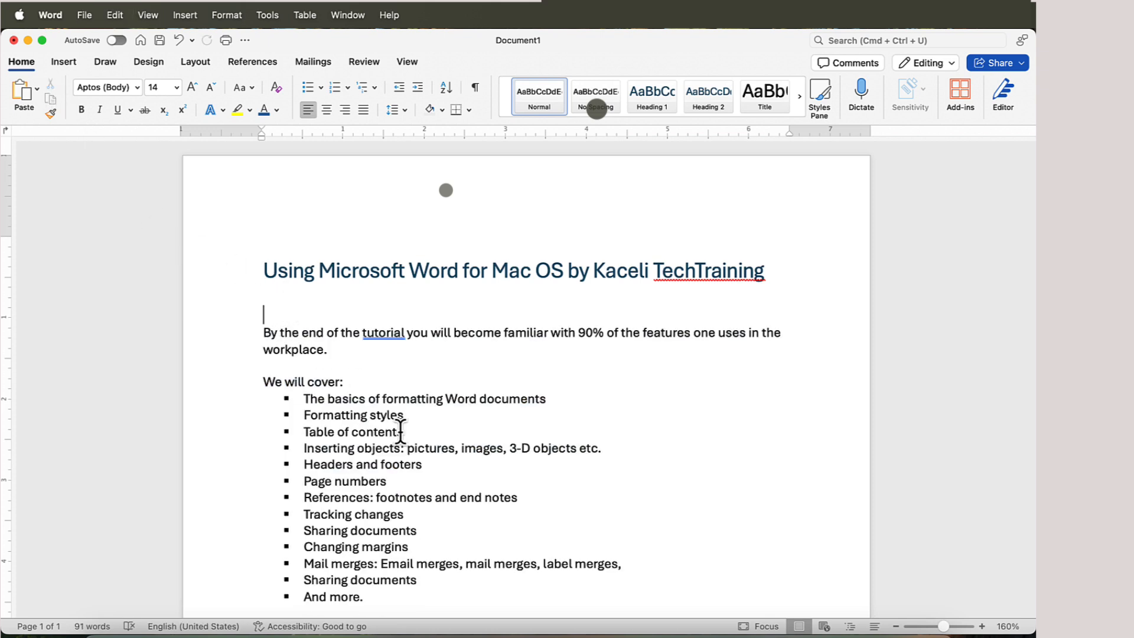
{"action": "scroll", "coordinate": [401, 432], "scroll_direction": "down", "scroll_amount": 10}
{"action": "scroll", "coordinate": [398, 441], "scroll_direction": "up", "scroll_amount": 1}
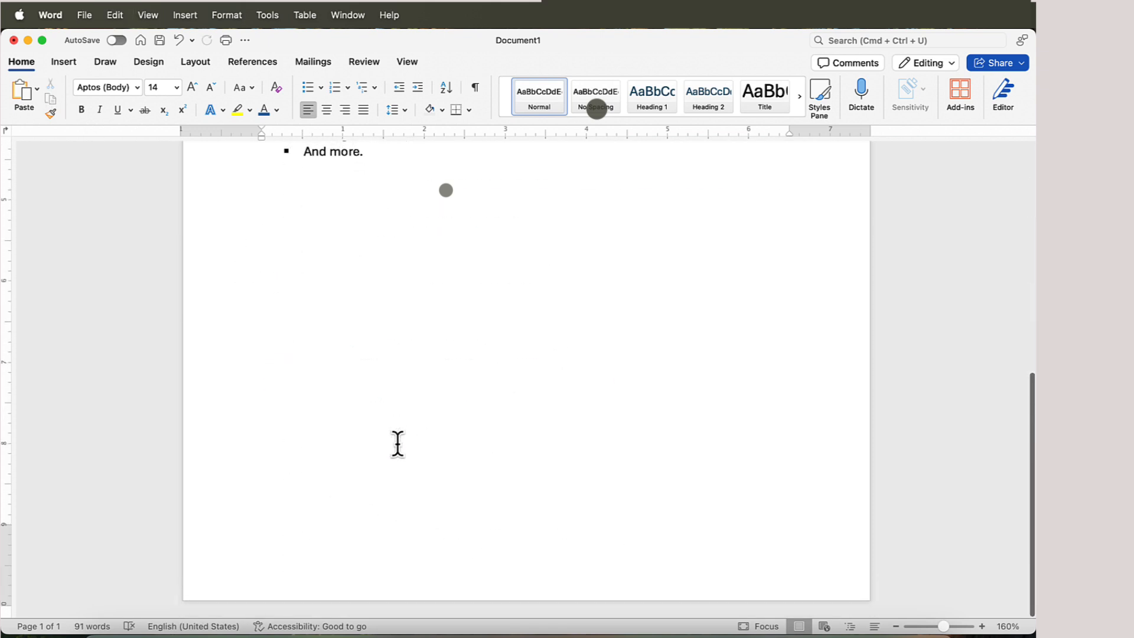
{"action": "left_click", "coordinate": [294, 290]}
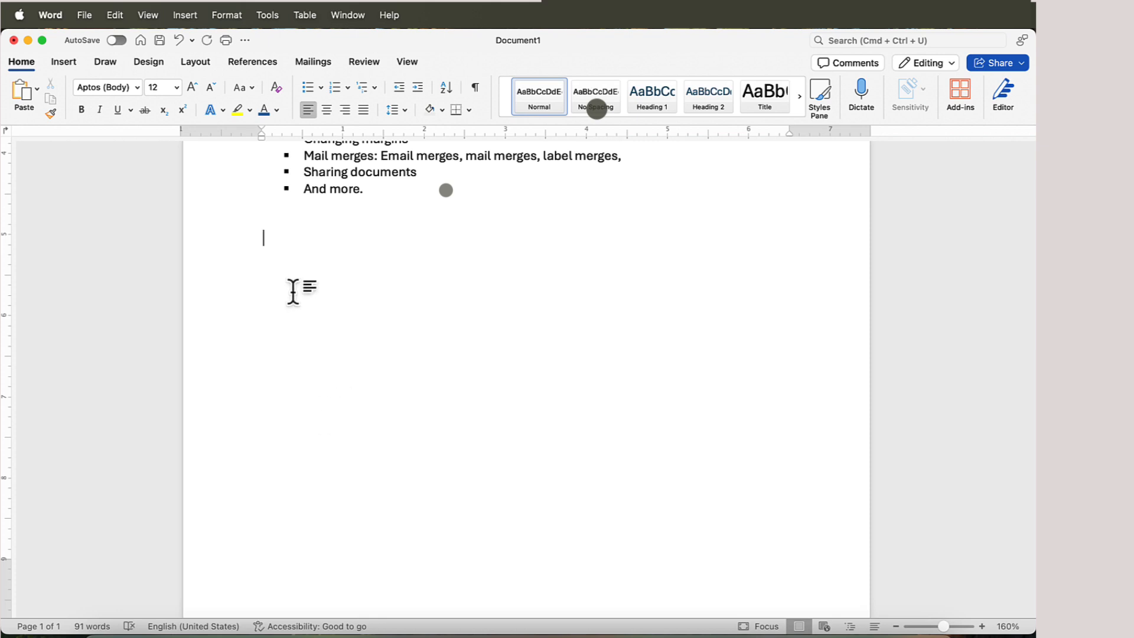
{"action": "left_click", "coordinate": [24, 100]}
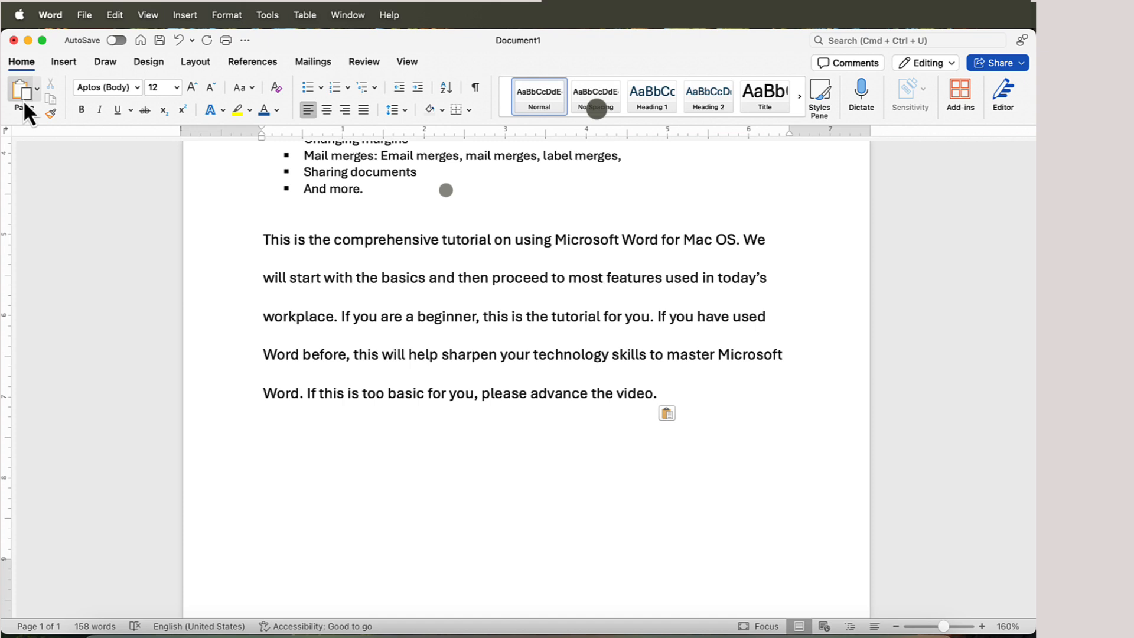
View the paste formatting options for the moved paragraph and undo its cut and paste.
{"action": "left_click", "coordinate": [679, 414]}
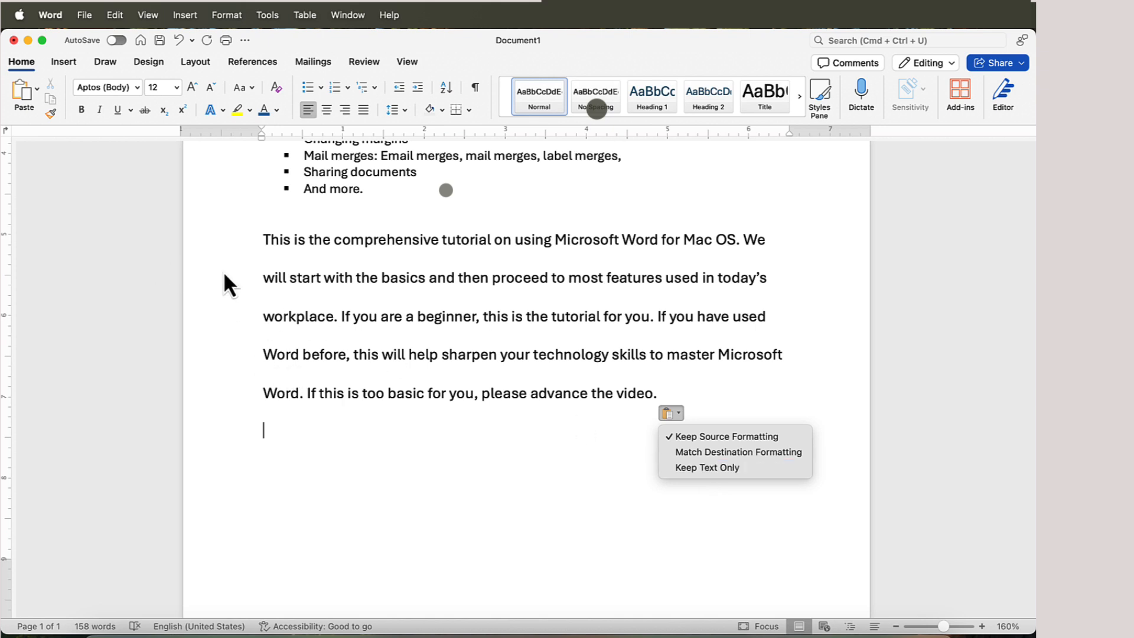
{"action": "left_click", "coordinate": [37, 90]}
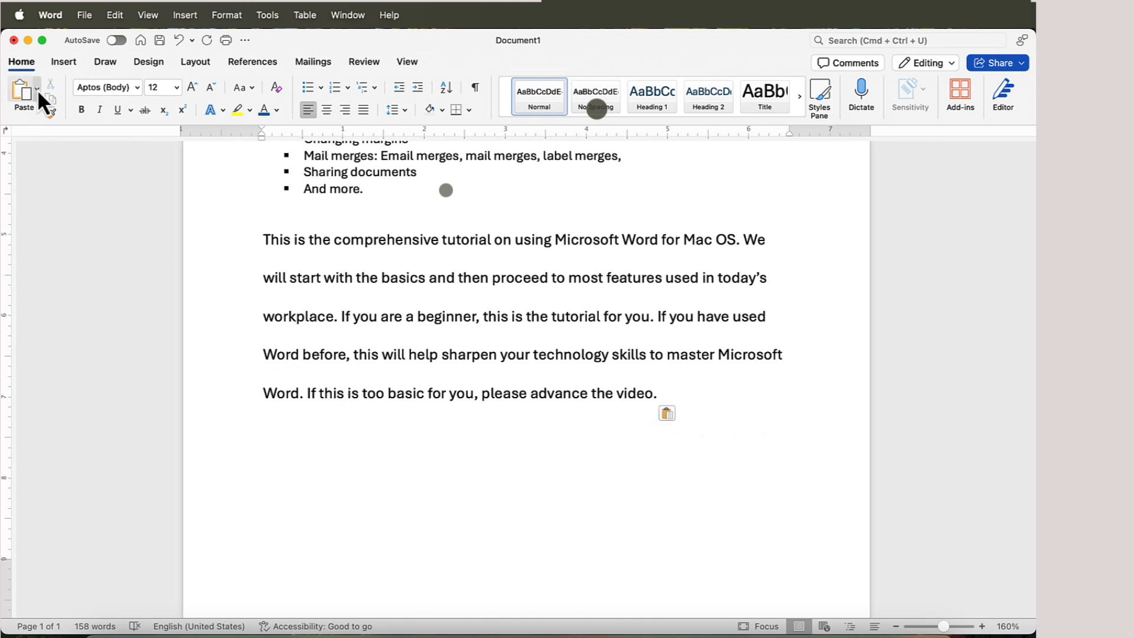
{"action": "left_click", "coordinate": [37, 93]}
{"action": "key", "text": "super+z"}
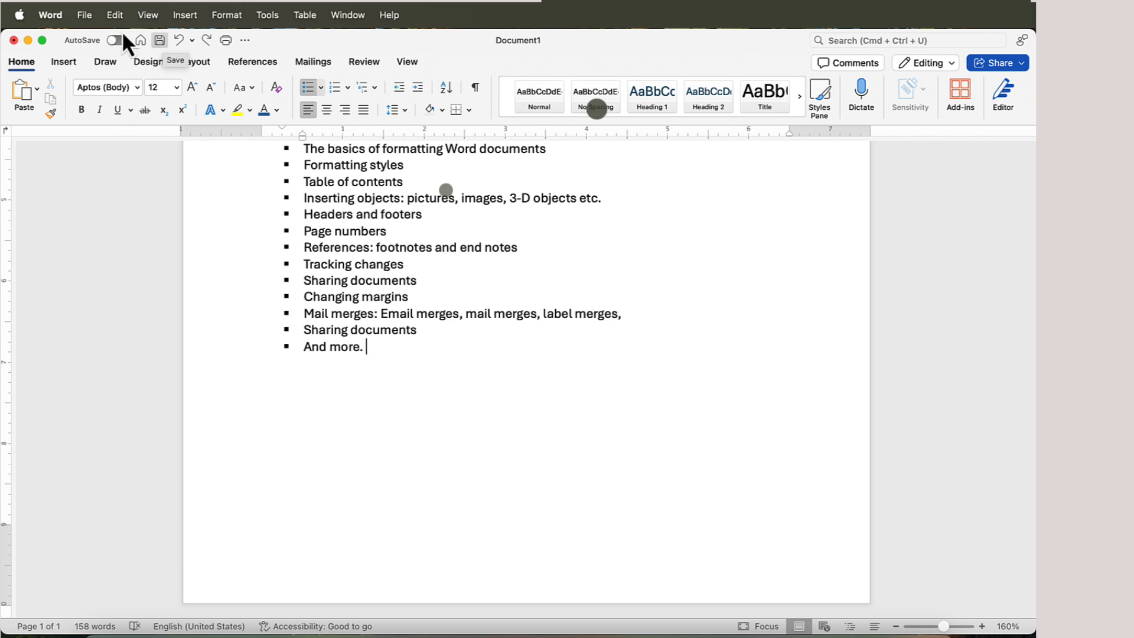
Save the document in Word Document (.docx) format in the Word for Mac folder as Using Microsoft Word for Mac OS by Kaceli TechTraining.
{"action": "left_click", "coordinate": [84, 15]}
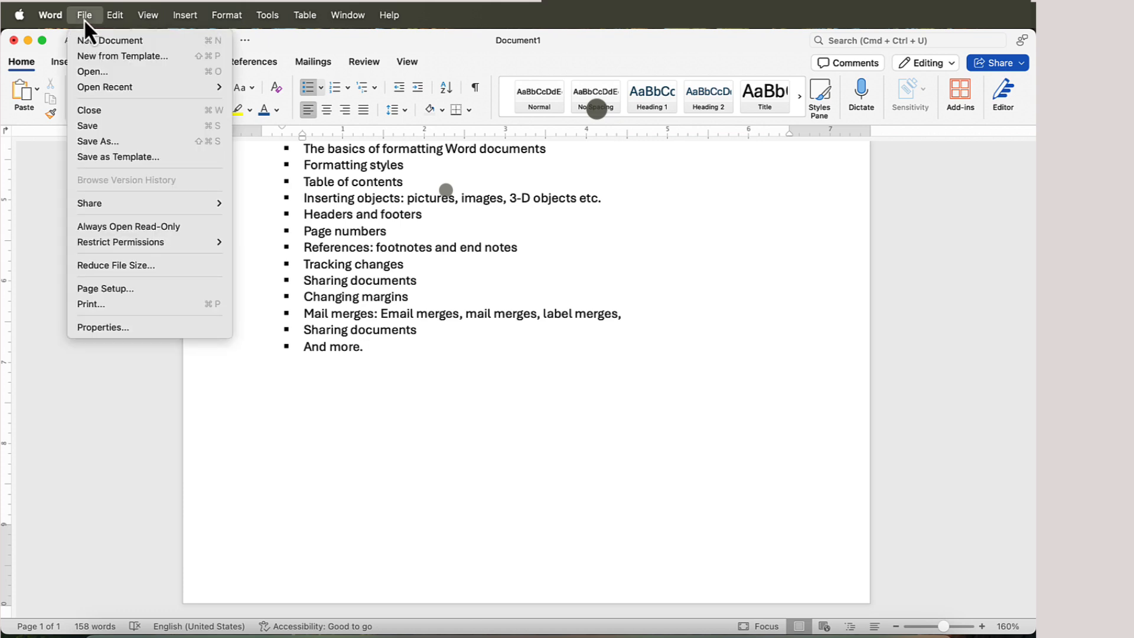
{"action": "left_click", "coordinate": [91, 125]}
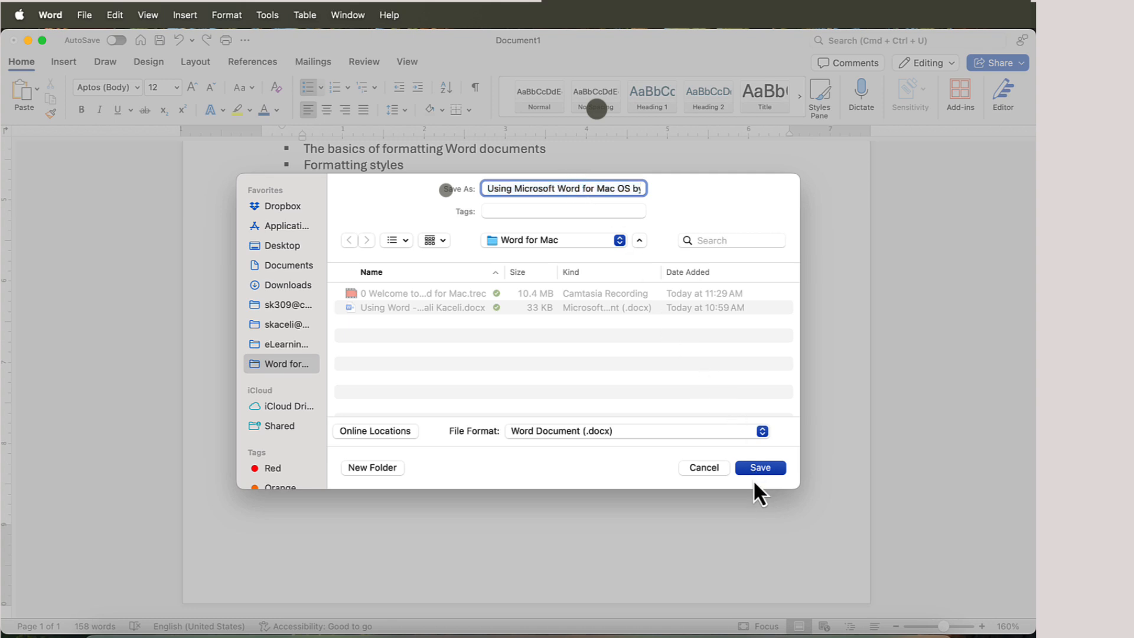
{"action": "left_click", "coordinate": [771, 471]}
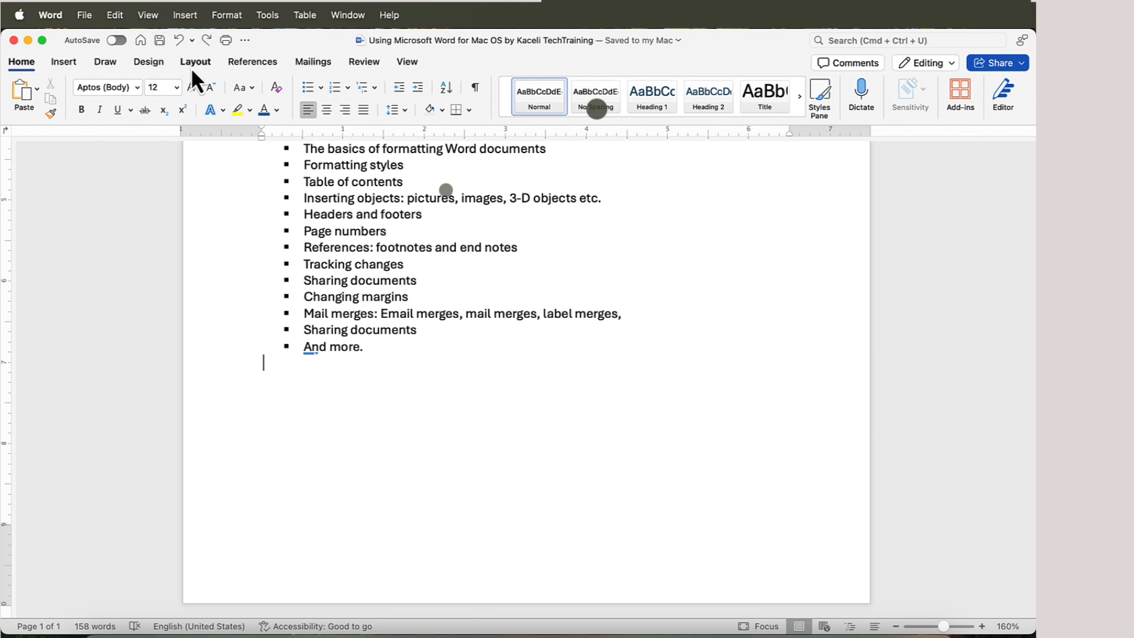
Save a second version of the document in the Word for Mac folder under the name Using Word Second Copy.
{"action": "left_click", "coordinate": [84, 20]}
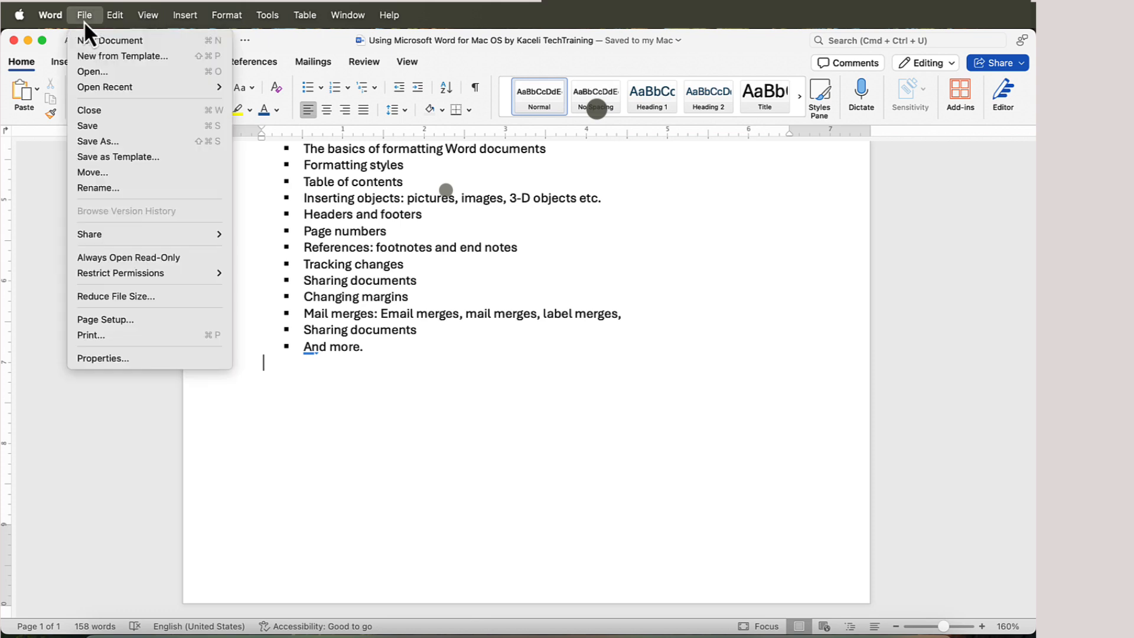
{"action": "left_click", "coordinate": [98, 142]}
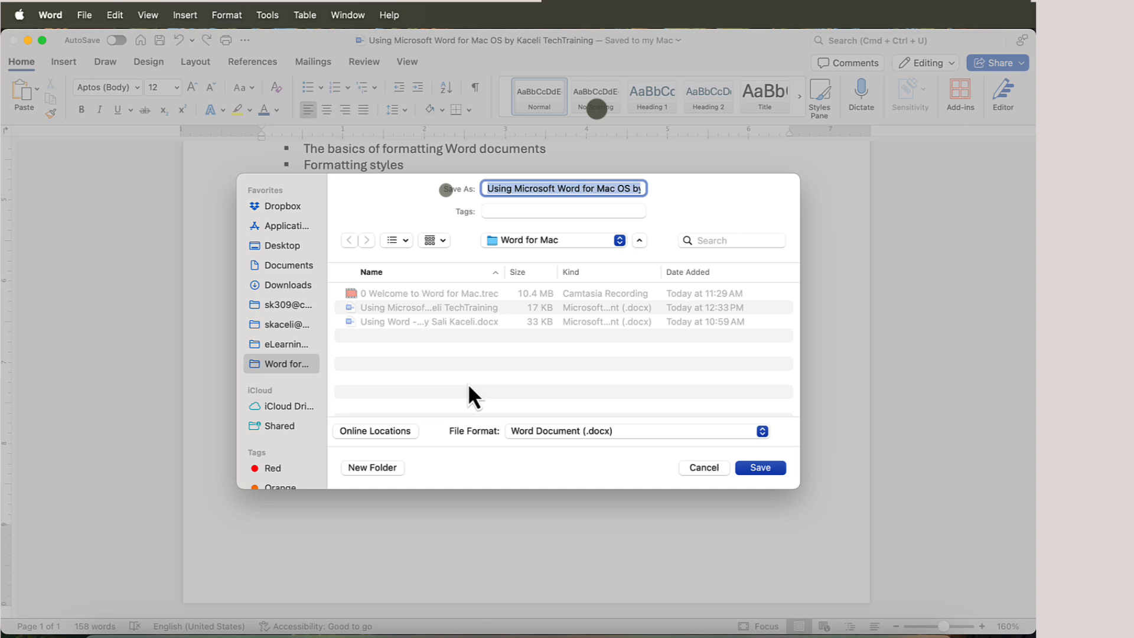
{"action": "type", "text": "Using Word Second Copy"}
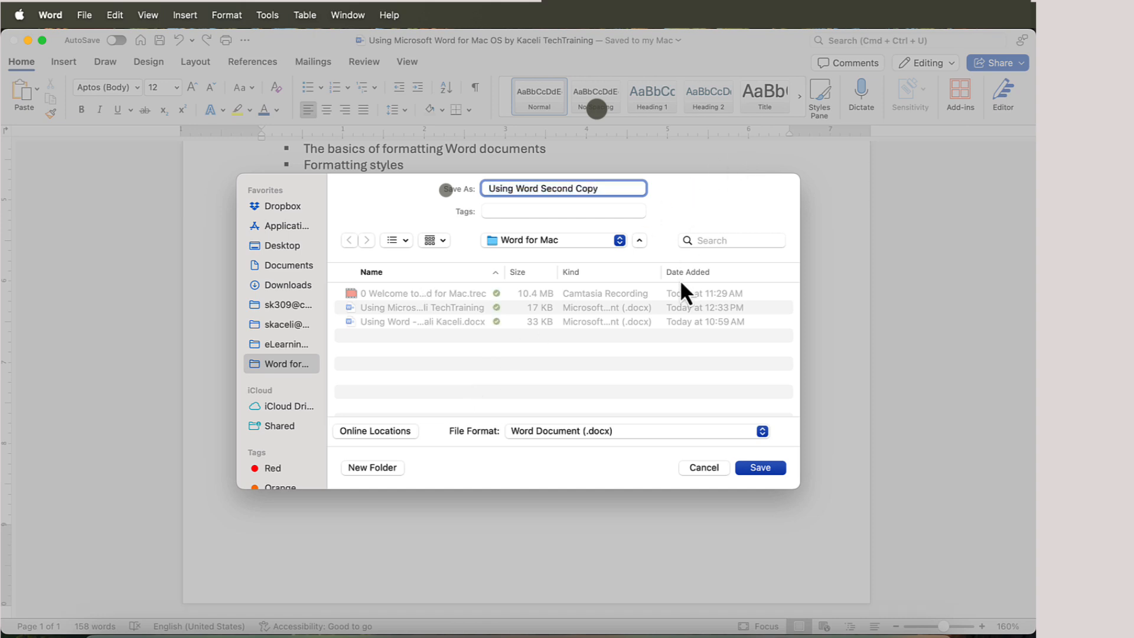
{"action": "left_click", "coordinate": [755, 468]}
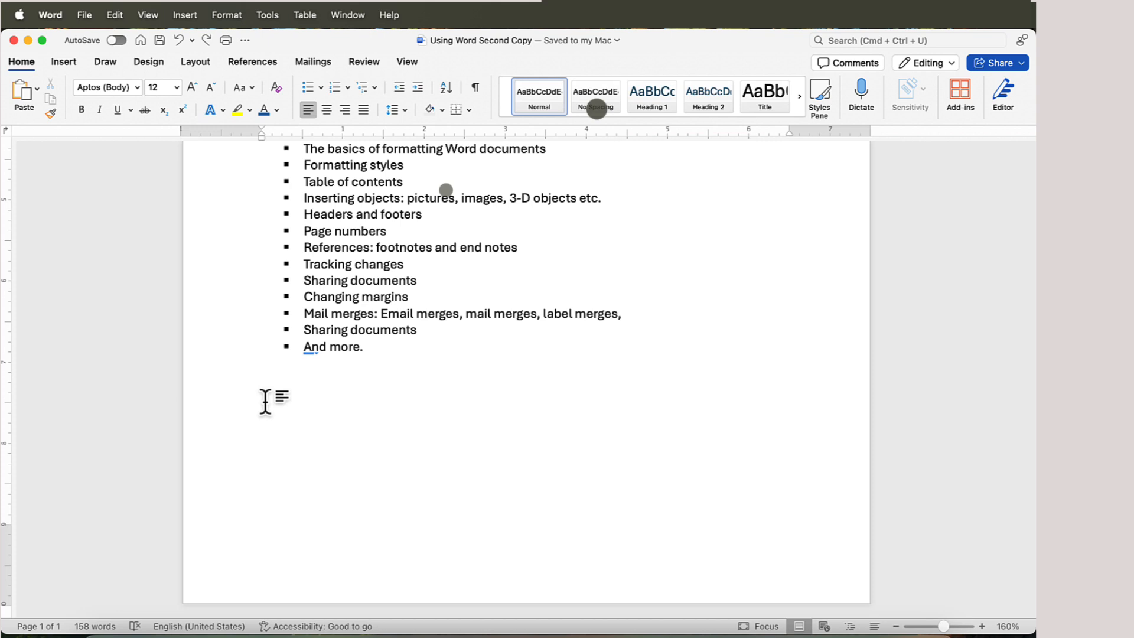
Print one collated copy of all pages of the document on the Samsung M283x Series printer.
{"action": "key", "text": "super+p"}
{"action": "left_click", "coordinate": [590, 582]}
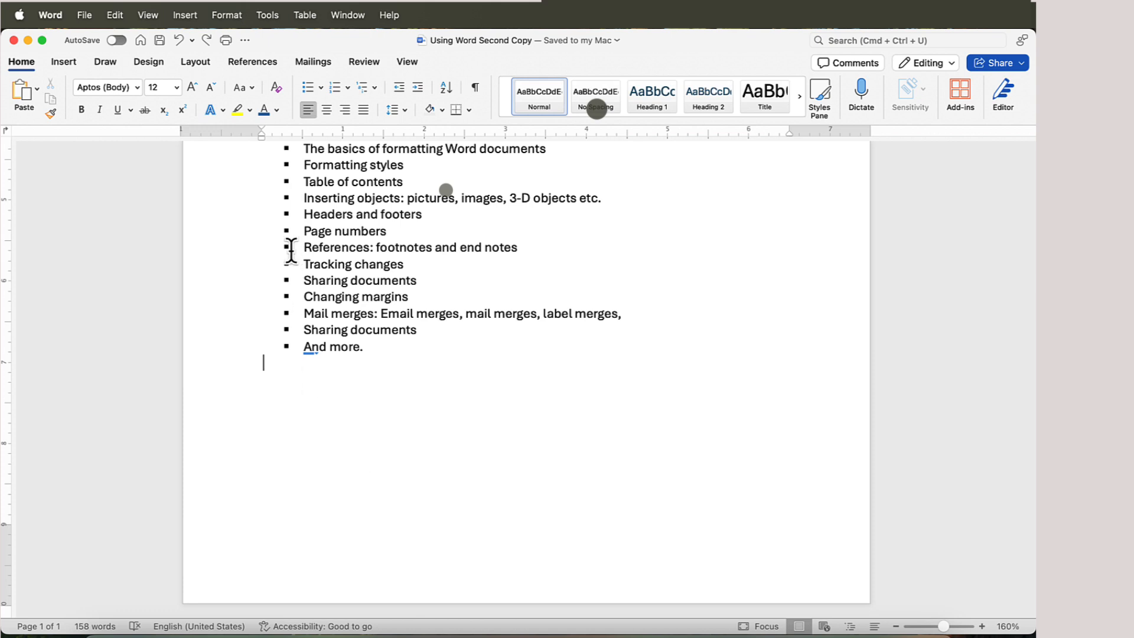
{"action": "left_click", "coordinate": [86, 17]}
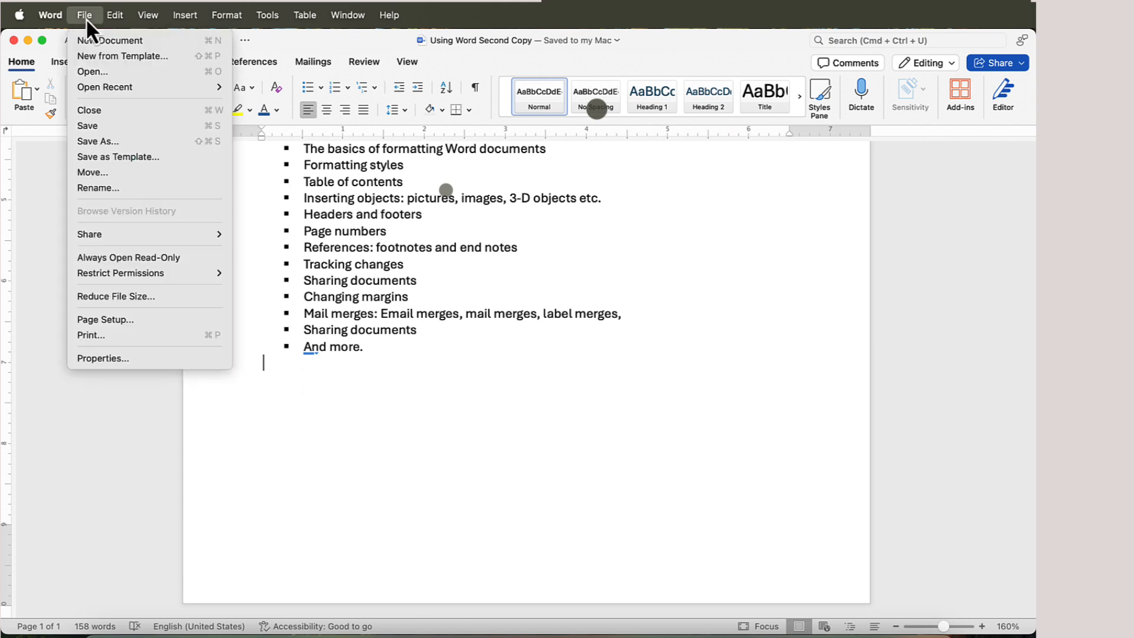
{"action": "left_click", "coordinate": [98, 335]}
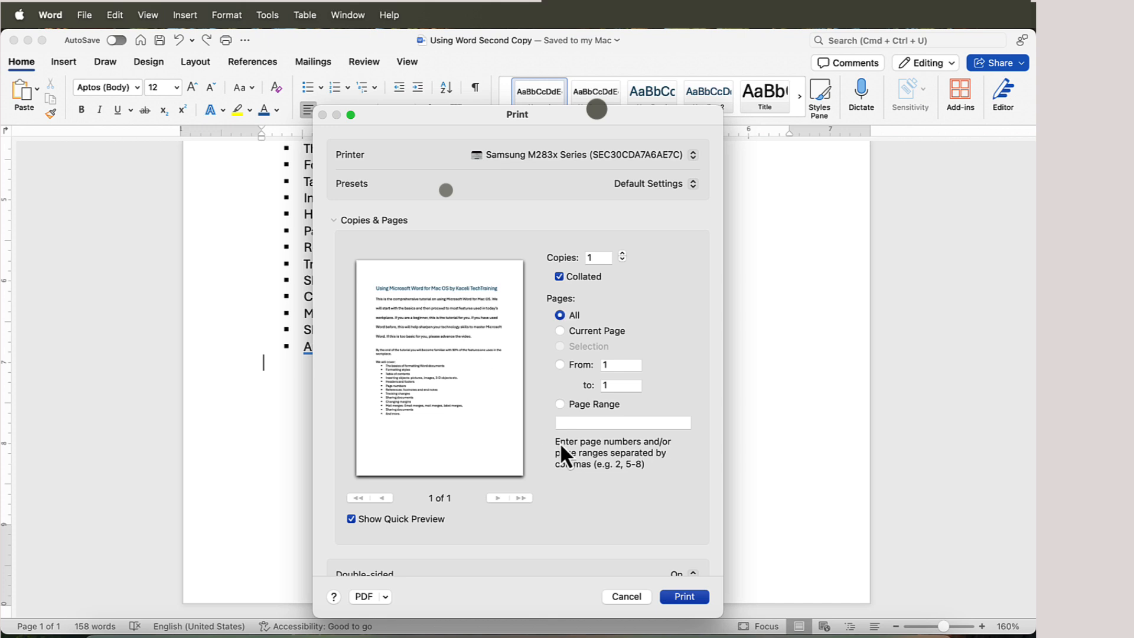
{"action": "left_click", "coordinate": [689, 603]}
Hide Word and return to the desktop.
{"action": "left_click", "coordinate": [55, 16]}
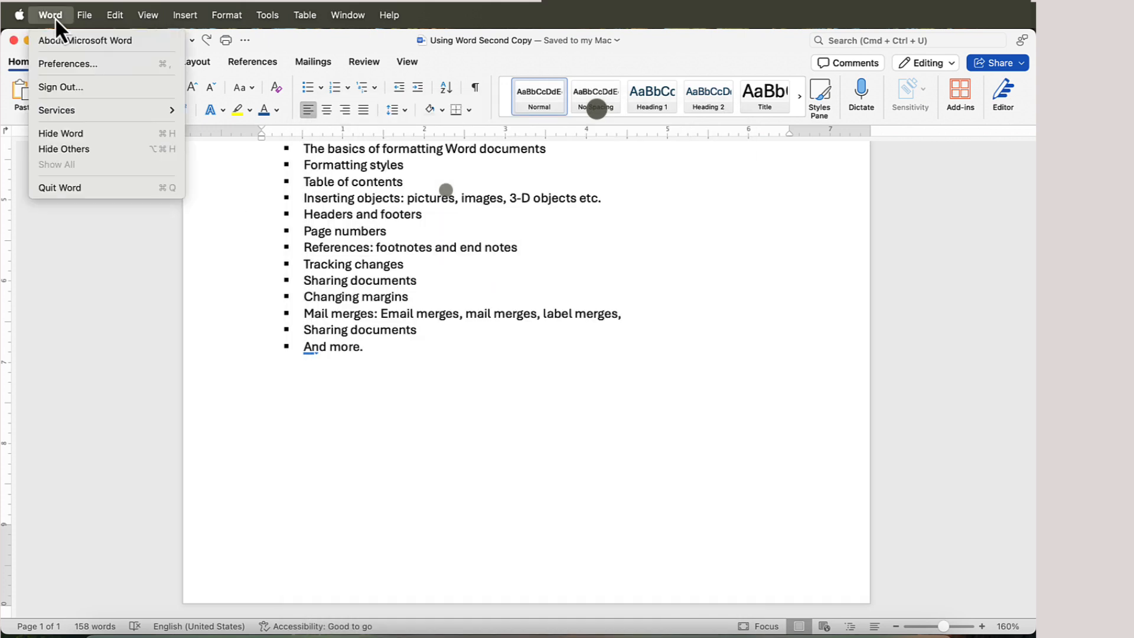
{"action": "key", "text": "super+h"}
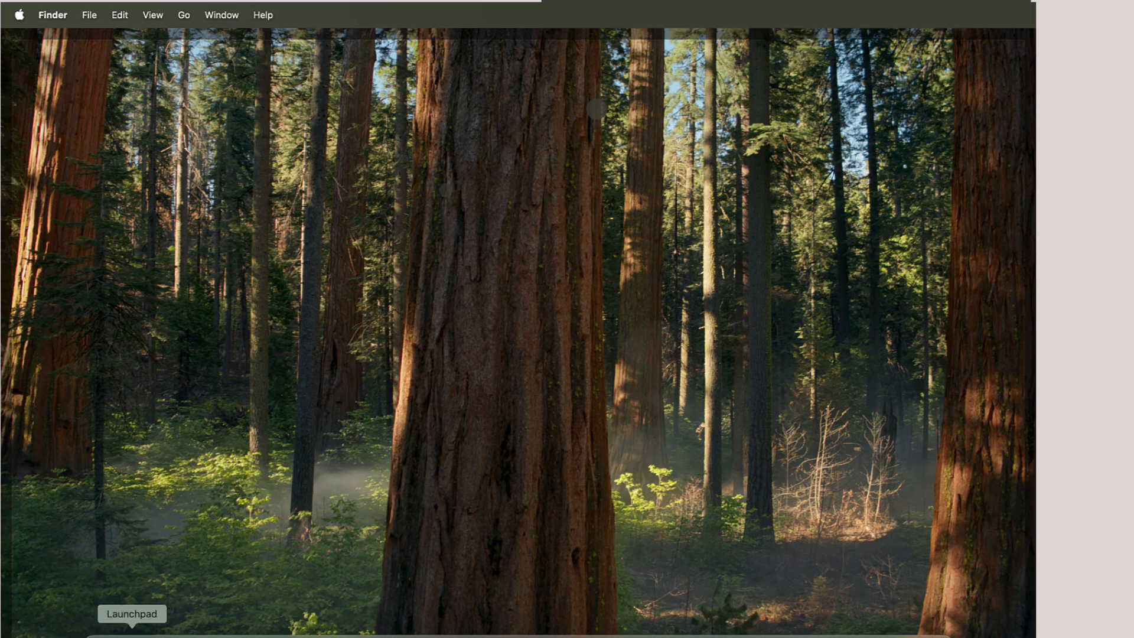
Launch Microsoft Word and list the recently opened documents.
{"action": "left_click", "coordinate": [132, 633]}
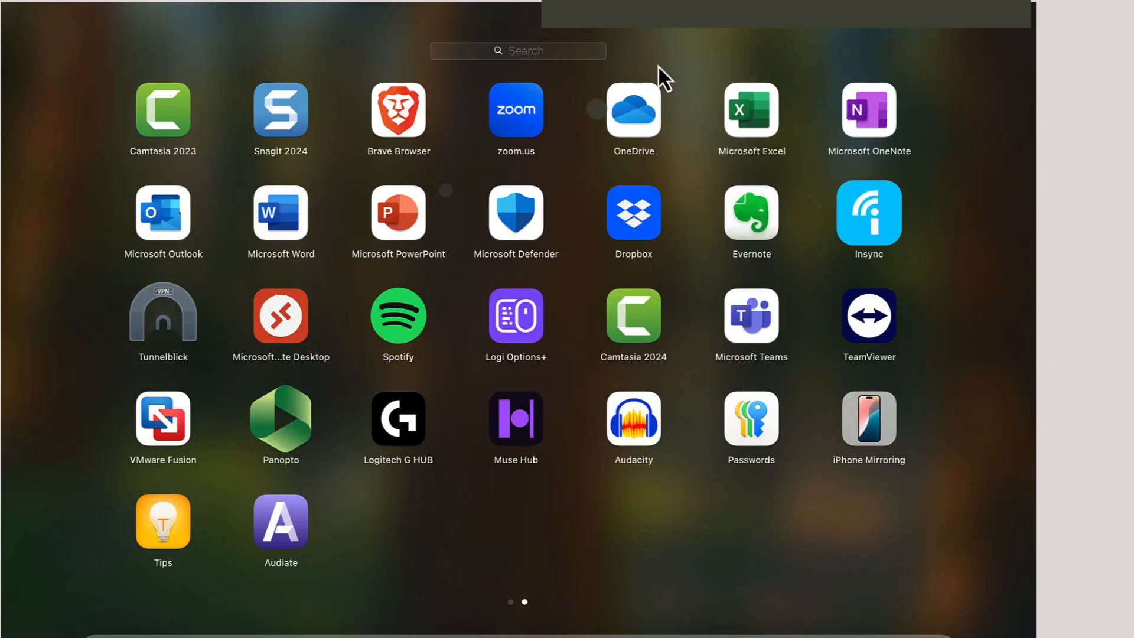
{"action": "left_click", "coordinate": [293, 209]}
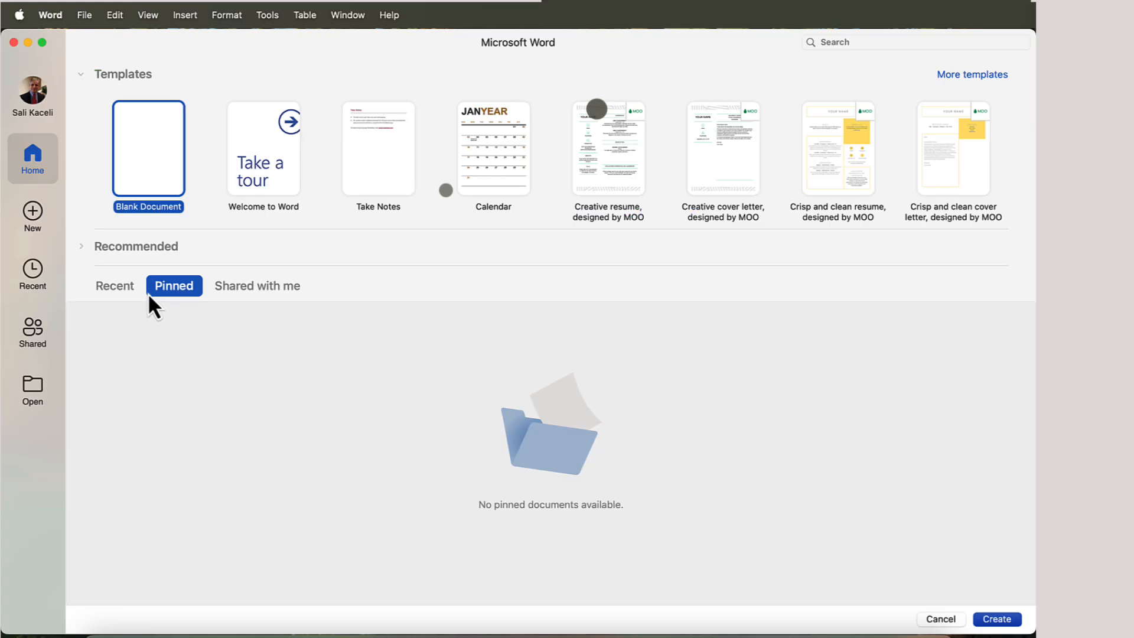
{"action": "left_click", "coordinate": [118, 290]}
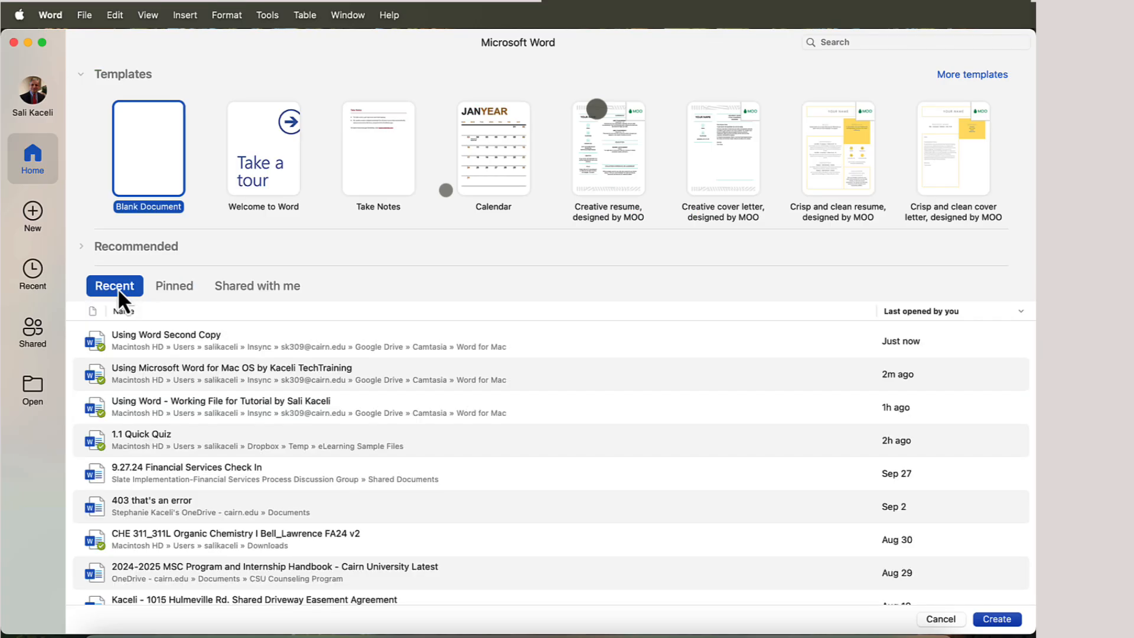
Pin the recent document Using Word Second Copy.
{"action": "left_click", "coordinate": [165, 338]}
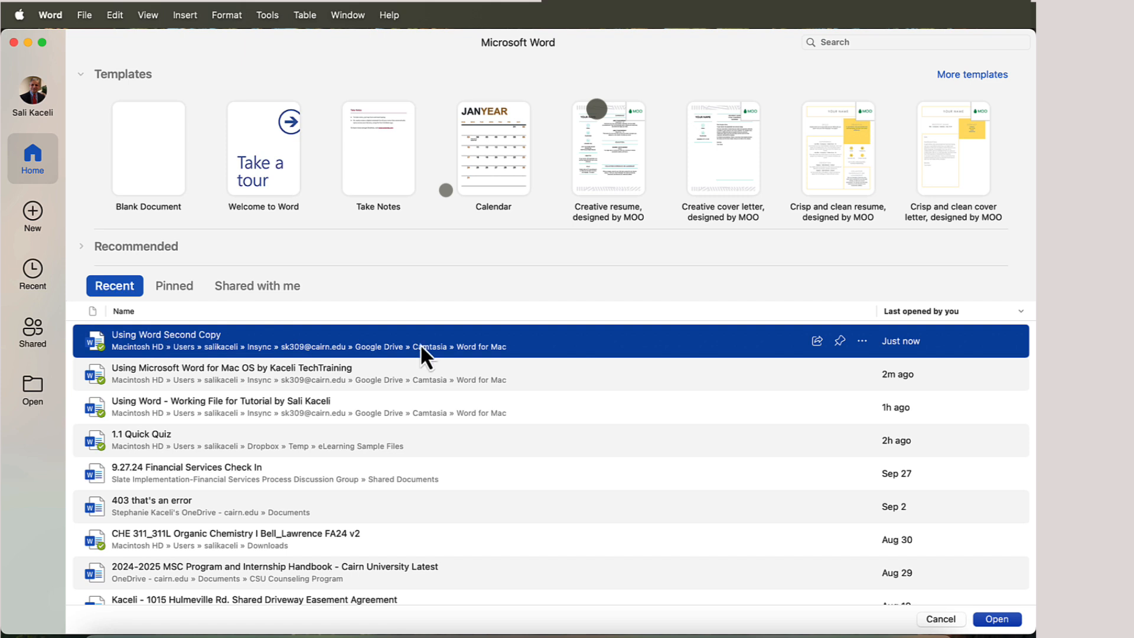
{"action": "left_click", "coordinate": [175, 295]}
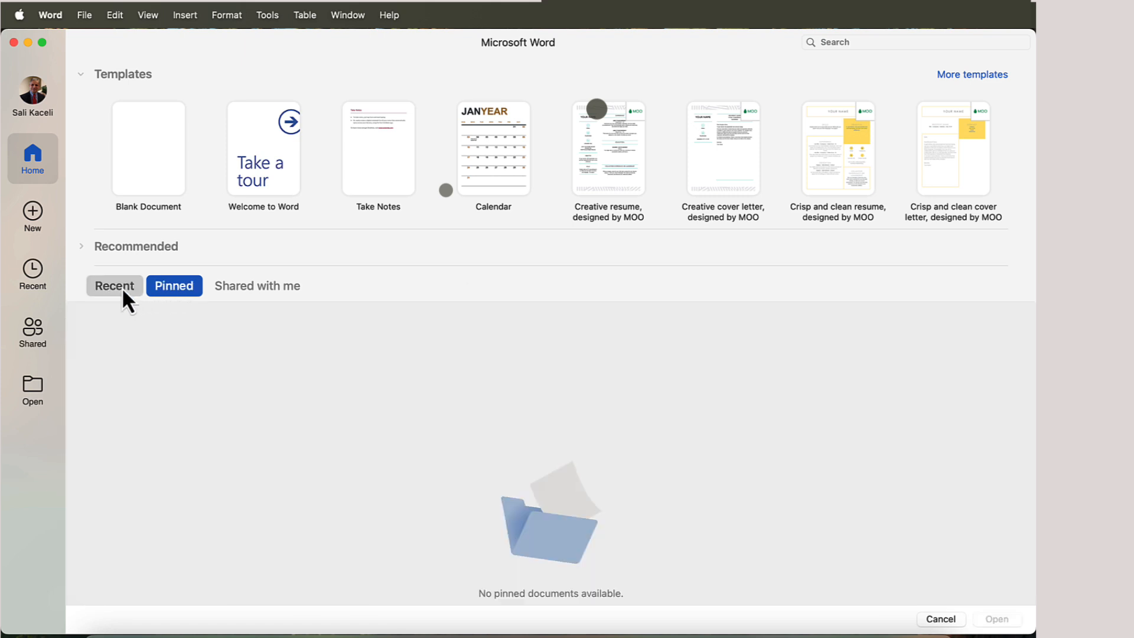
{"action": "left_click", "coordinate": [124, 289]}
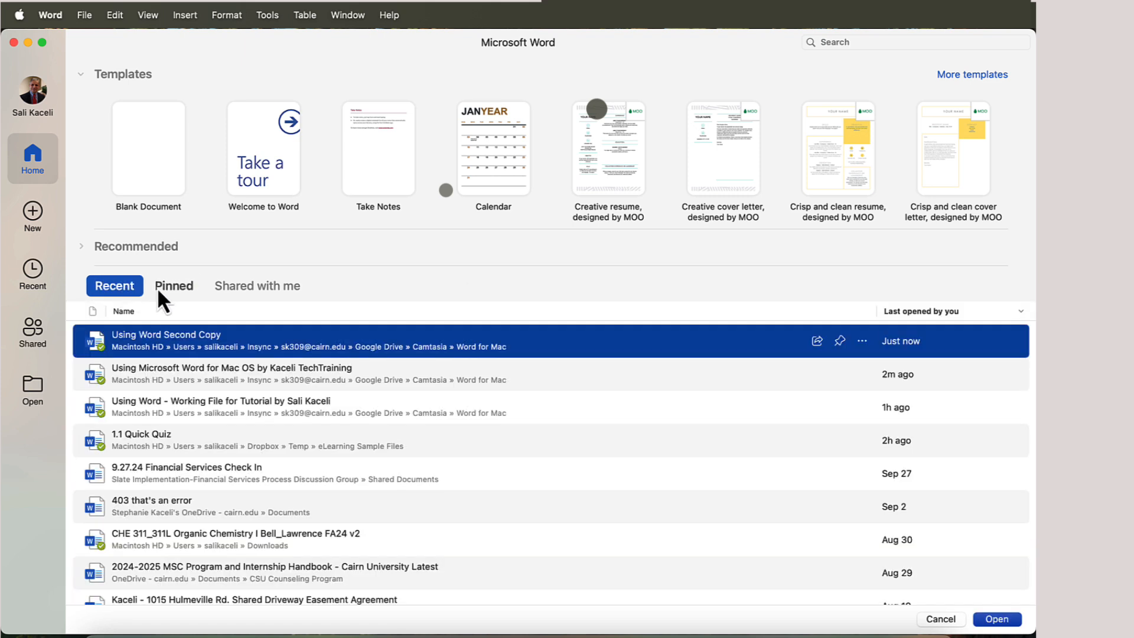
{"action": "left_click", "coordinate": [839, 342]}
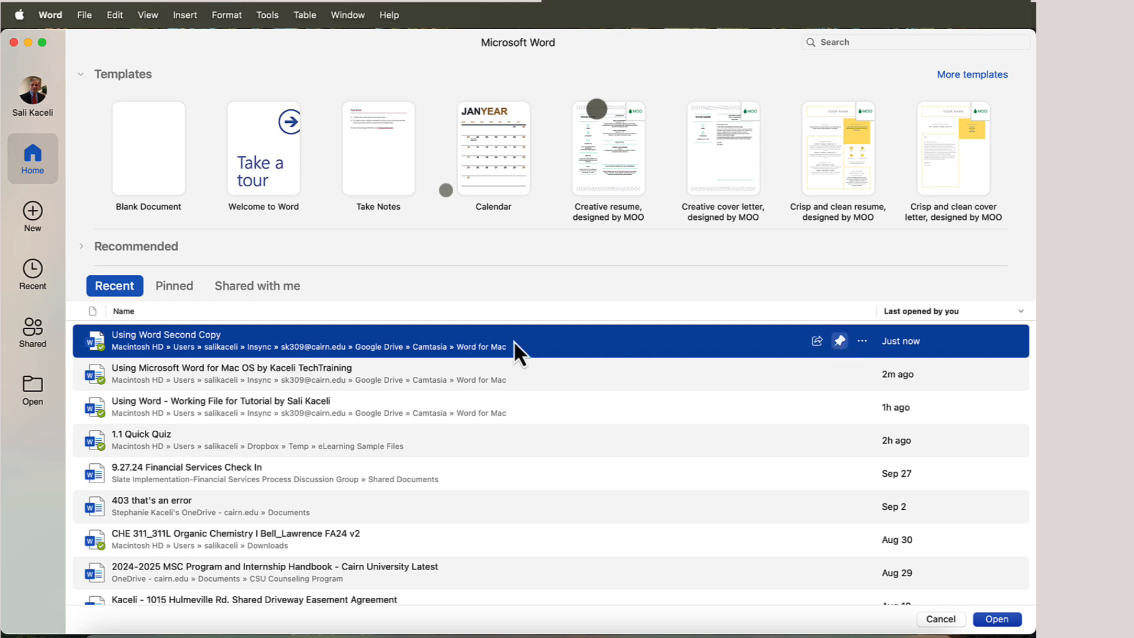
Open Using Word Second Copy from the pinned documents and look through it to the end.
{"action": "left_click", "coordinate": [173, 290]}
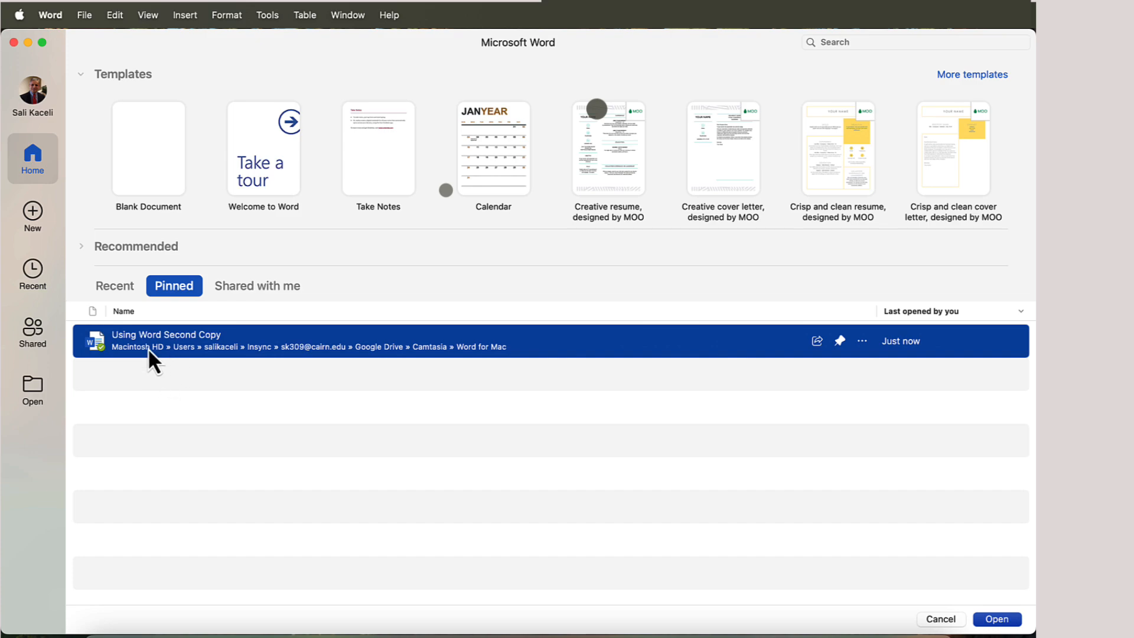
{"action": "double_click", "coordinate": [166, 339]}
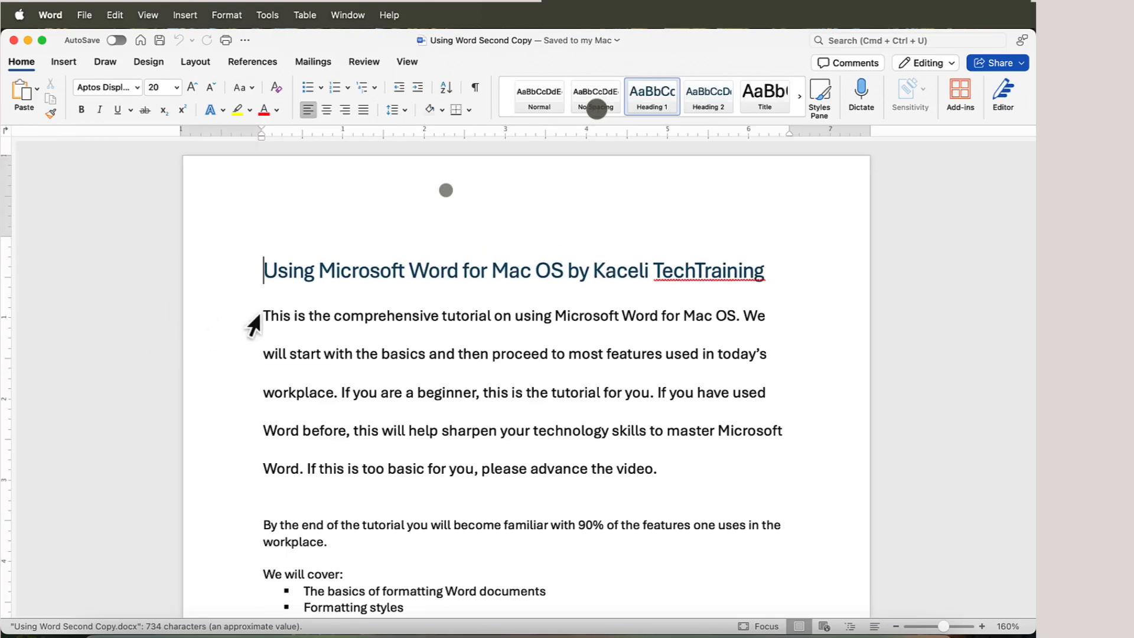
{"action": "scroll", "coordinate": [334, 332], "scroll_direction": "down", "scroll_amount": 10}
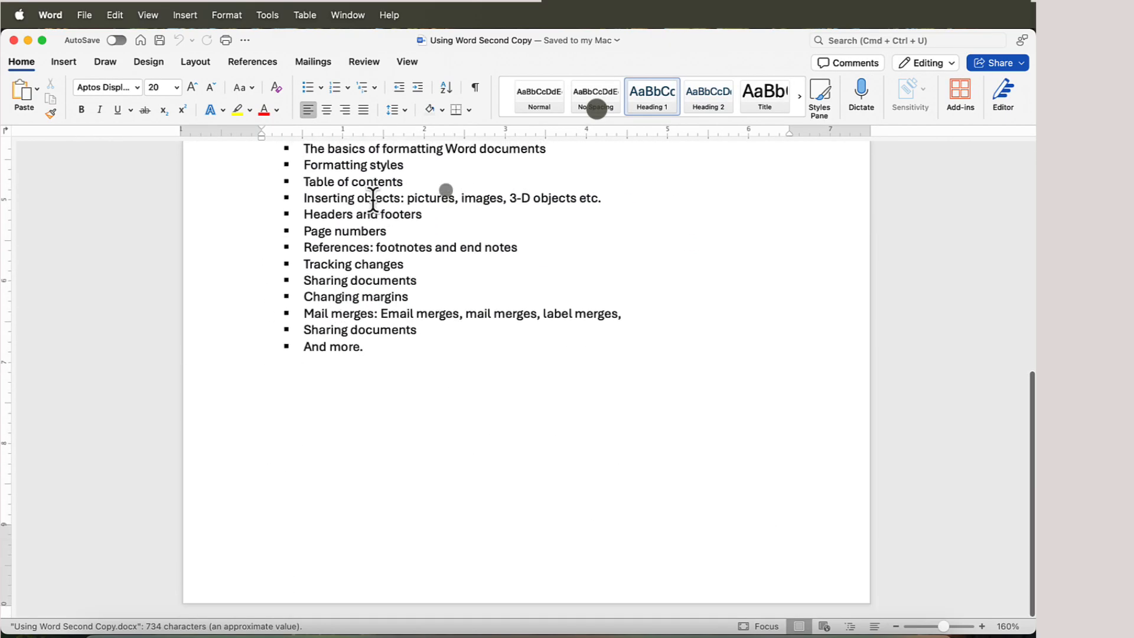
Quit Word completely, closing the open document.
{"action": "left_click", "coordinate": [85, 15]}
{"action": "left_click", "coordinate": [50, 15]}
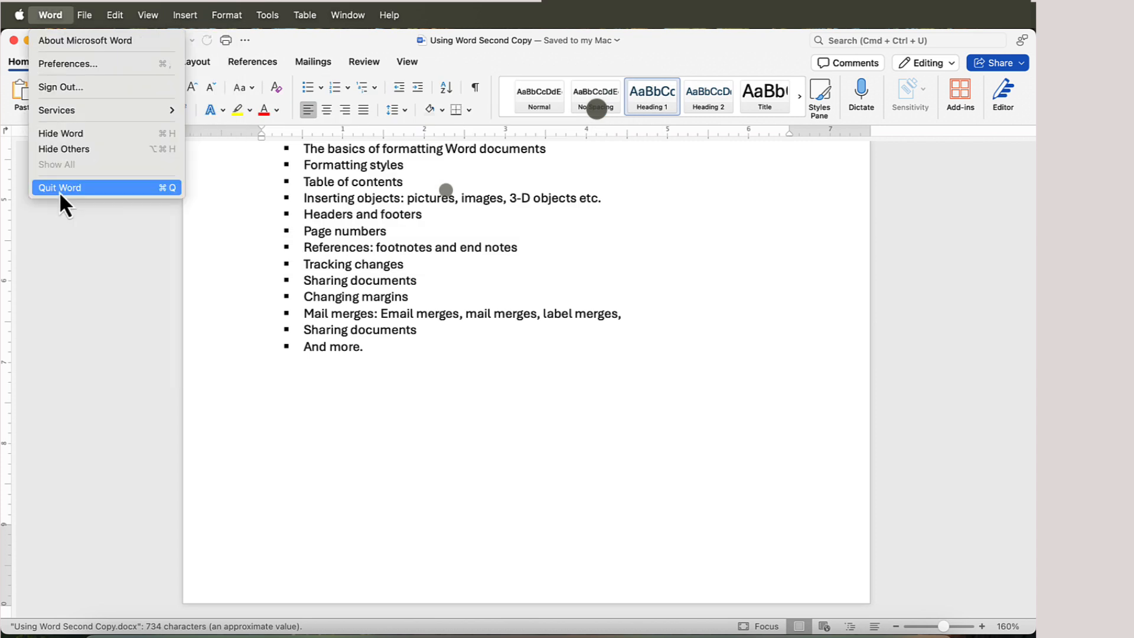
{"action": "left_click", "coordinate": [46, 17]}
{"action": "left_click", "coordinate": [46, 17]}
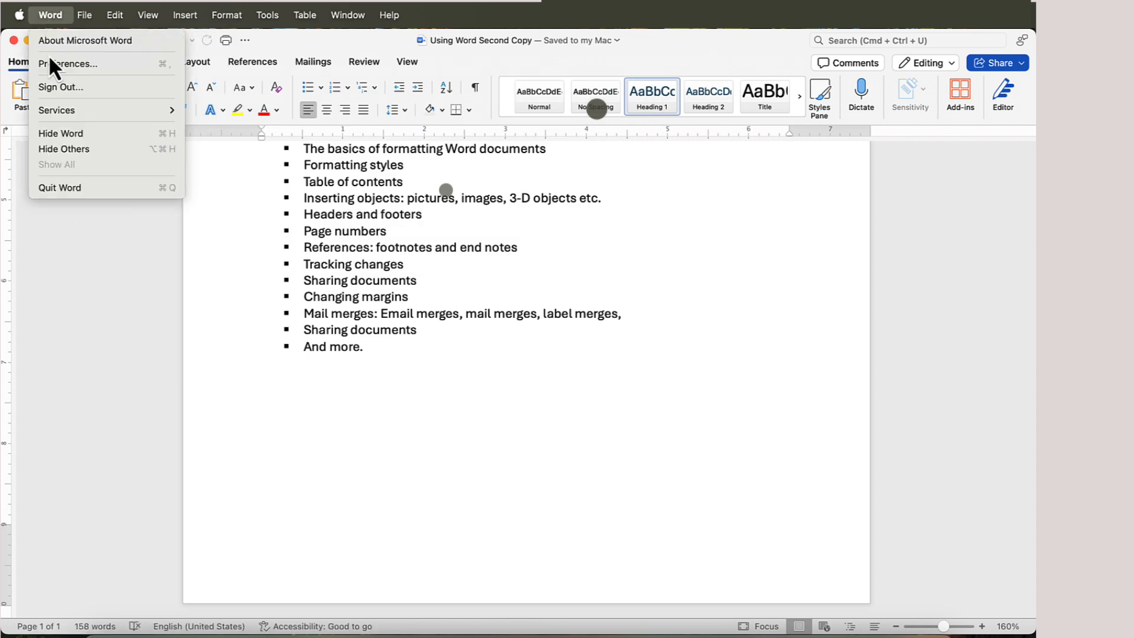
{"action": "left_click", "coordinate": [59, 188]}
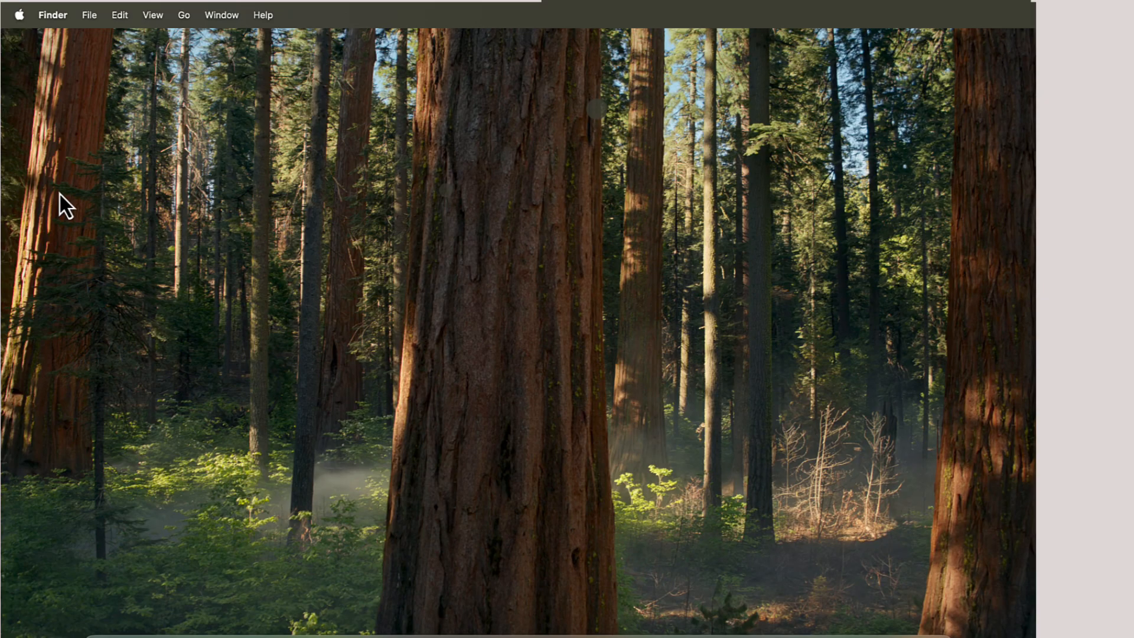
Relaunch Microsoft Word and open Using Microsoft Word for Mac OS by Kaceli TechTraining from the Word for Mac folder on this Mac.
{"action": "left_click", "coordinate": [152, 635]}
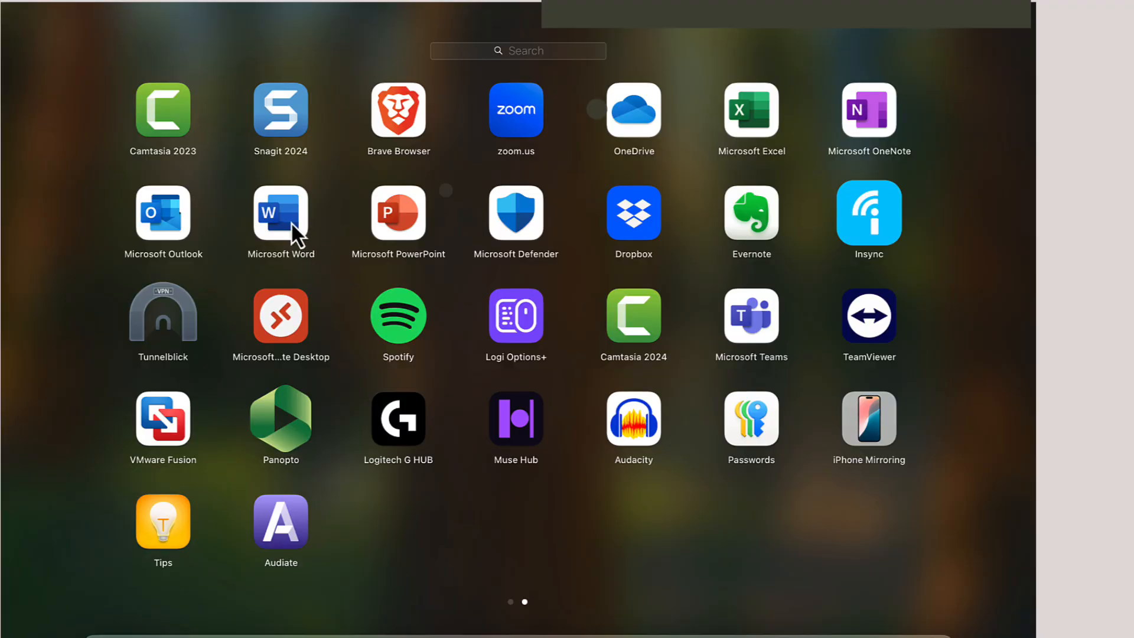
{"action": "left_click", "coordinate": [290, 221]}
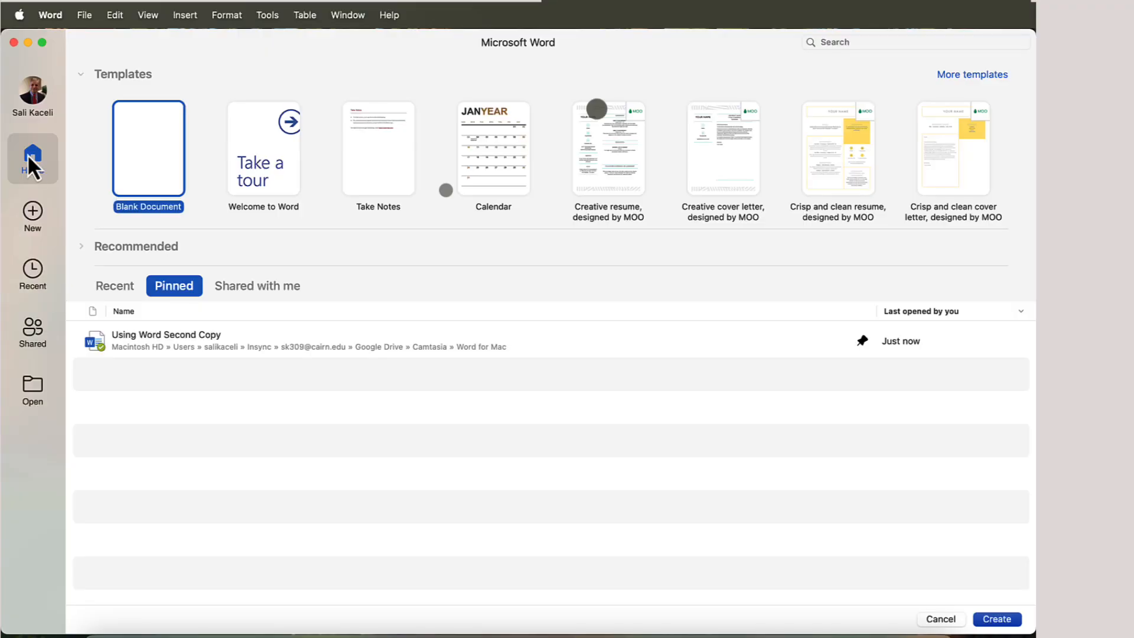
{"action": "left_click", "coordinate": [37, 395]}
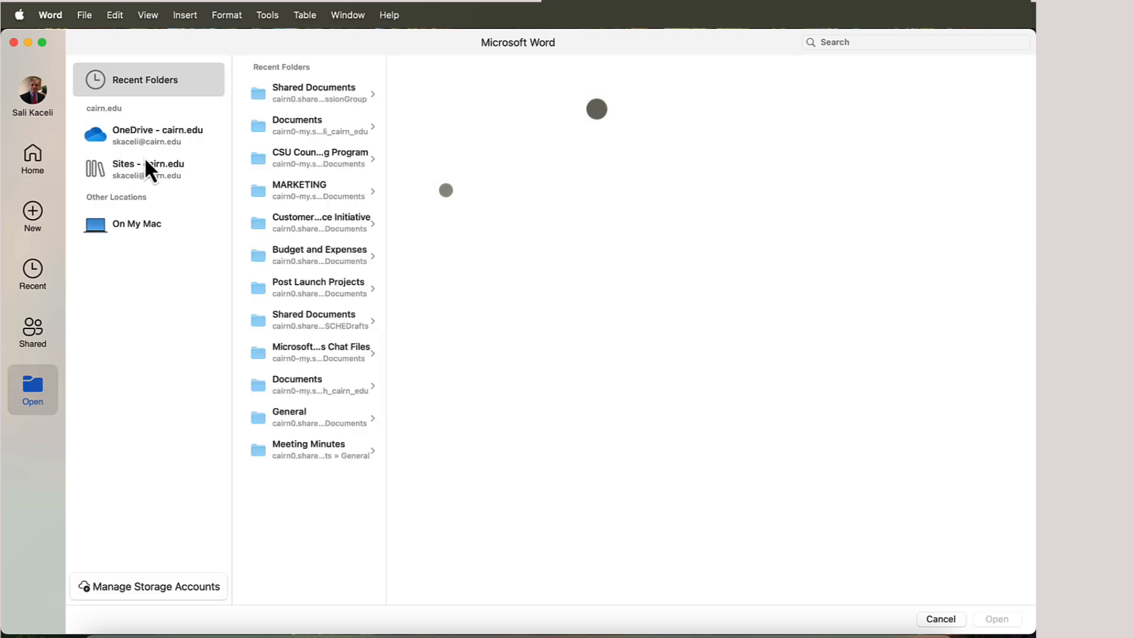
{"action": "left_click", "coordinate": [136, 227]}
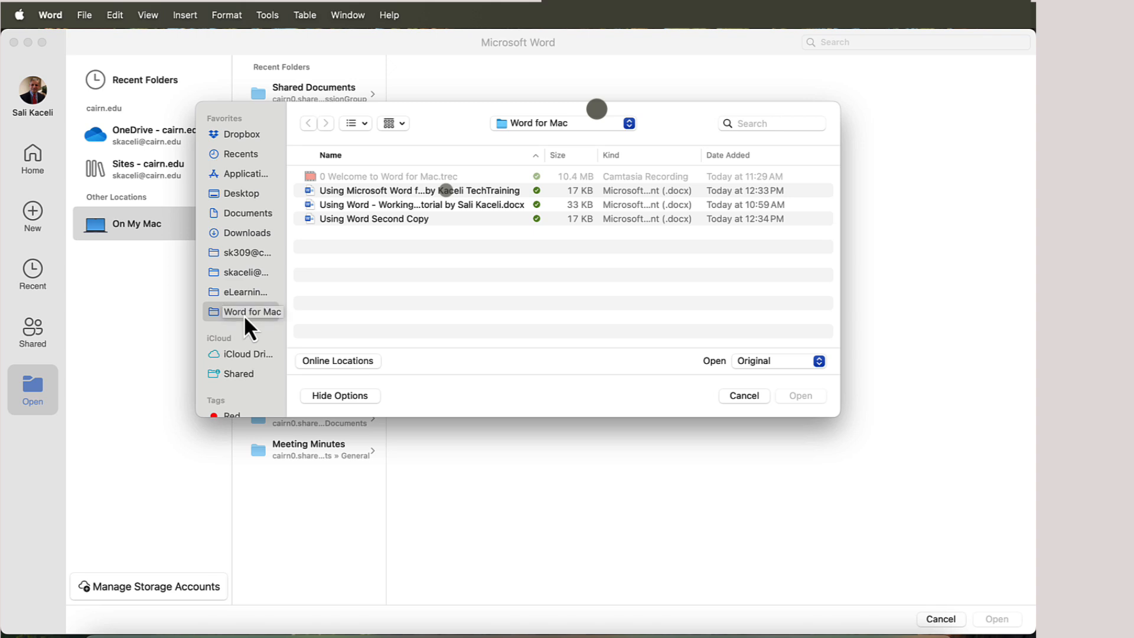
{"action": "left_click", "coordinate": [473, 190]}
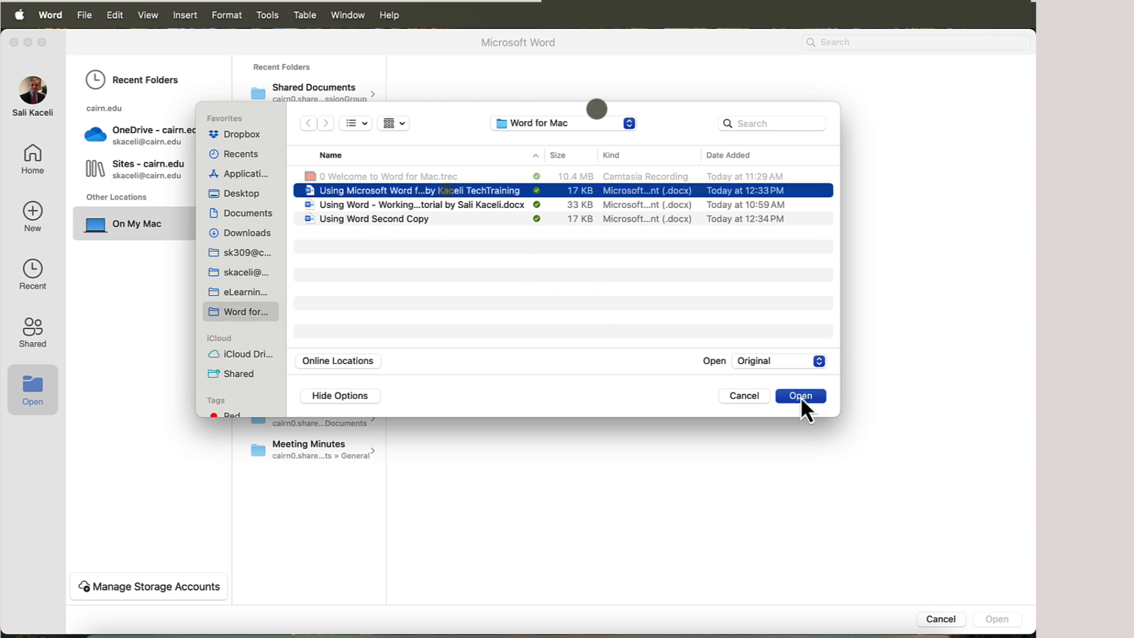
{"action": "left_click", "coordinate": [800, 396]}
Place the insertion point on the empty line below the last bullet, "And more.".
{"action": "scroll", "coordinate": [415, 364], "scroll_direction": "down", "scroll_amount": 10}
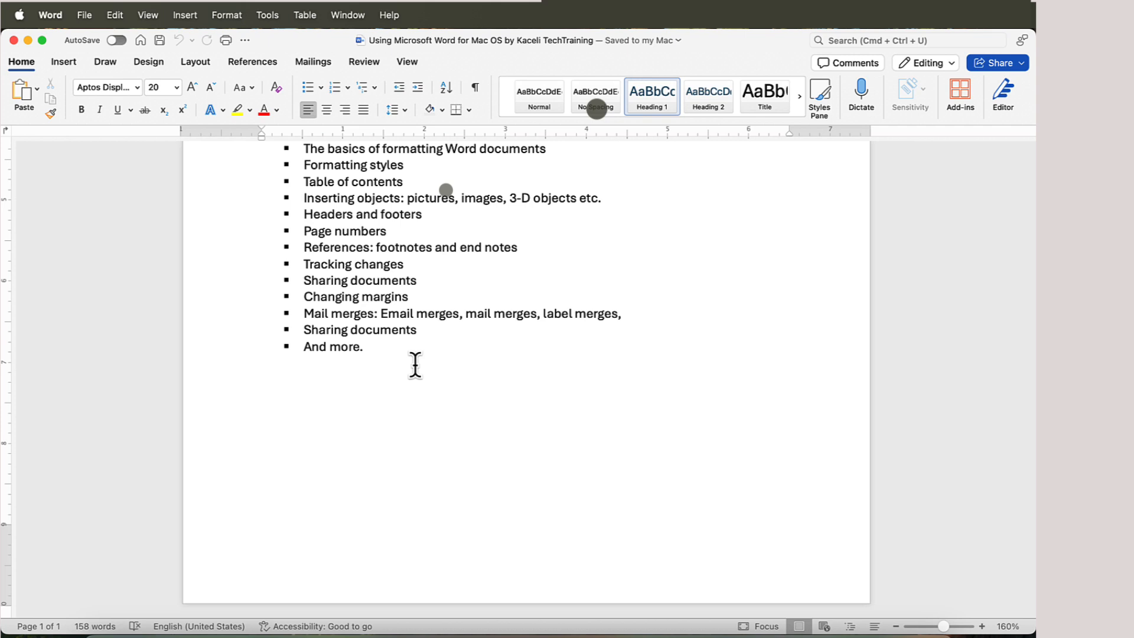
{"action": "left_click", "coordinate": [309, 401]}
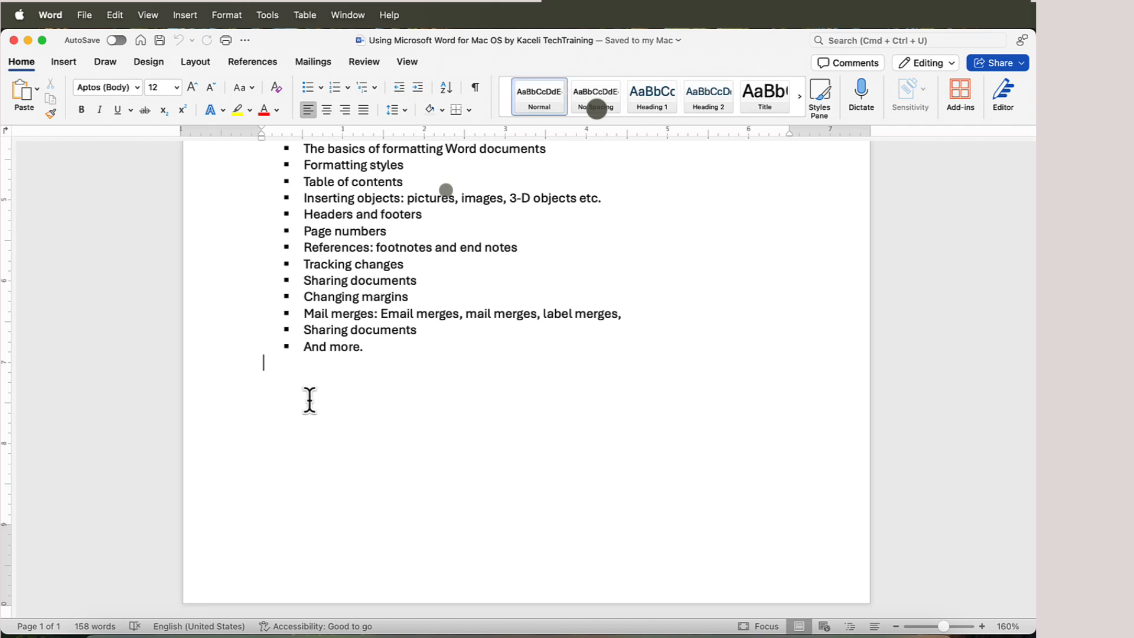